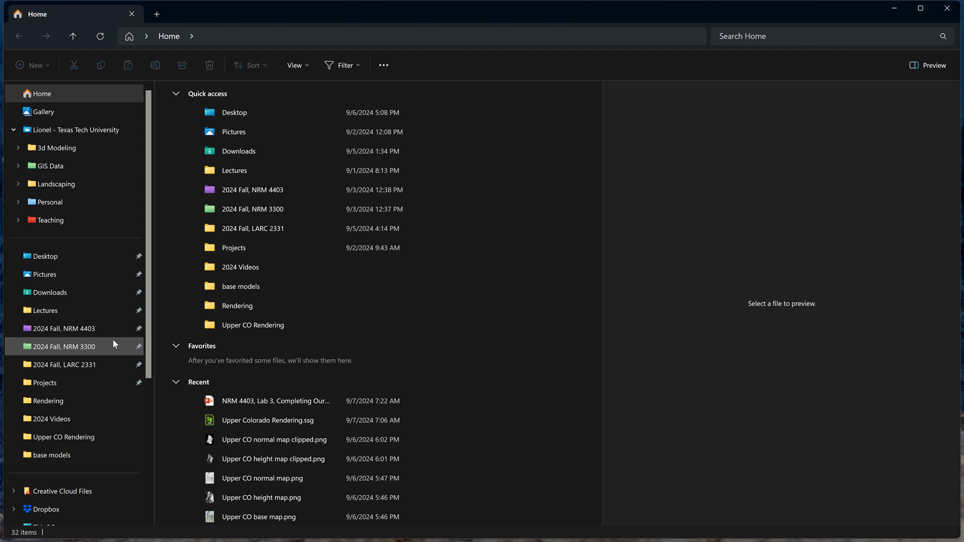
# - Browse to Teaching › 2024 Fall, NRM 4403 › Project 1 and open its ArcGIS project file
pyautogui.click(98, 216)
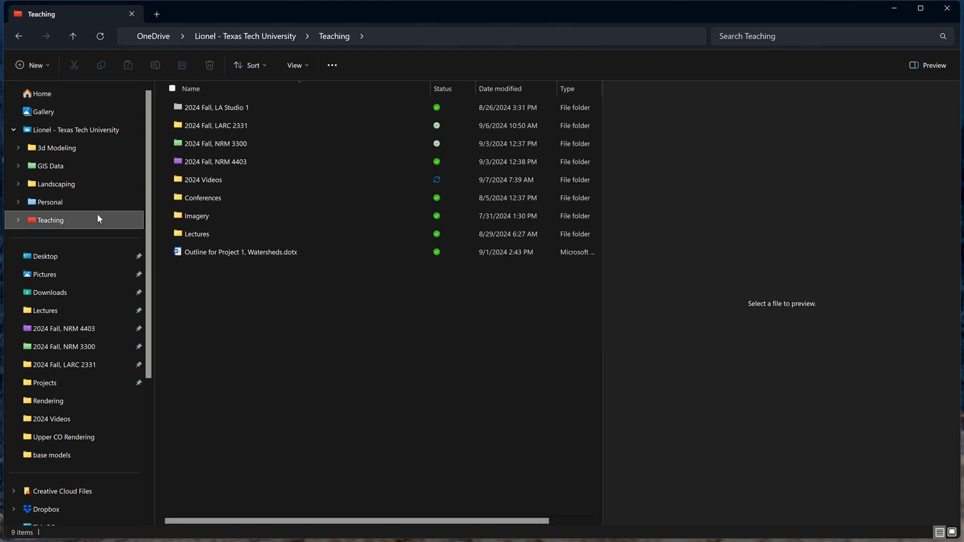
pyautogui.doubleClick(291, 168)
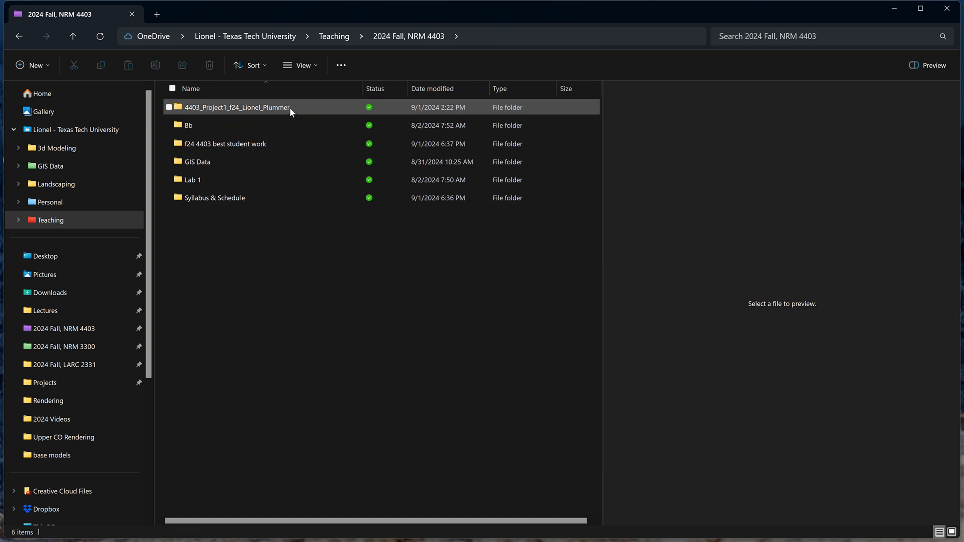
pyautogui.doubleClick(289, 107)
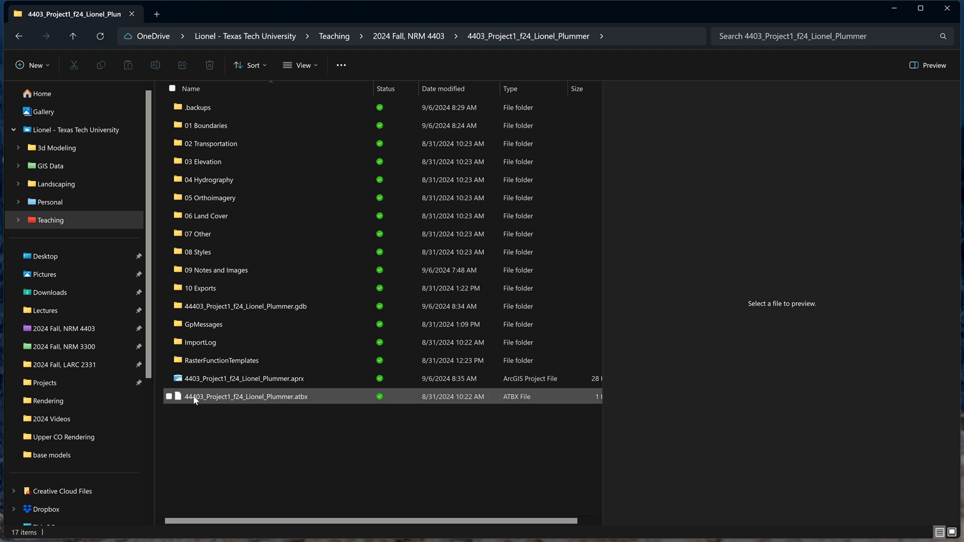
pyautogui.click(196, 378)
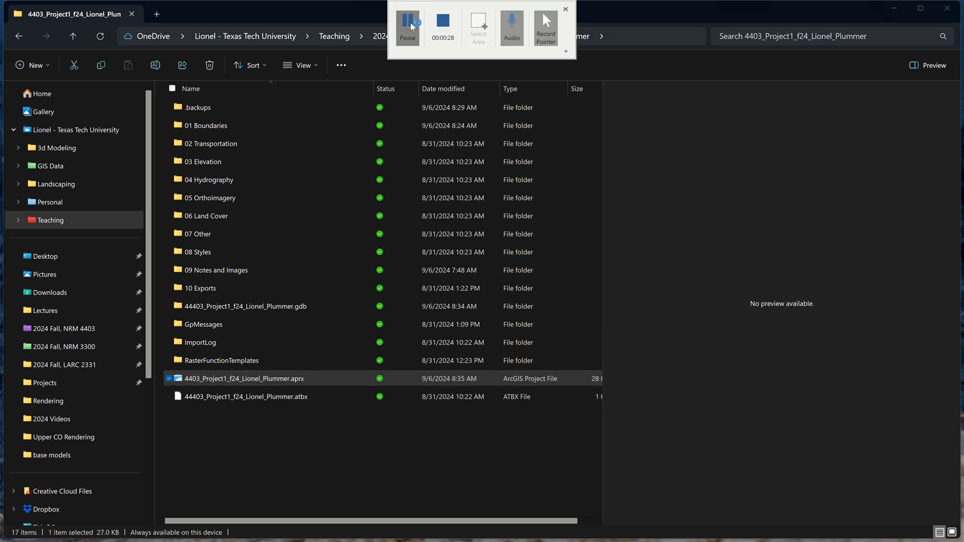
pyautogui.click(408, 25)
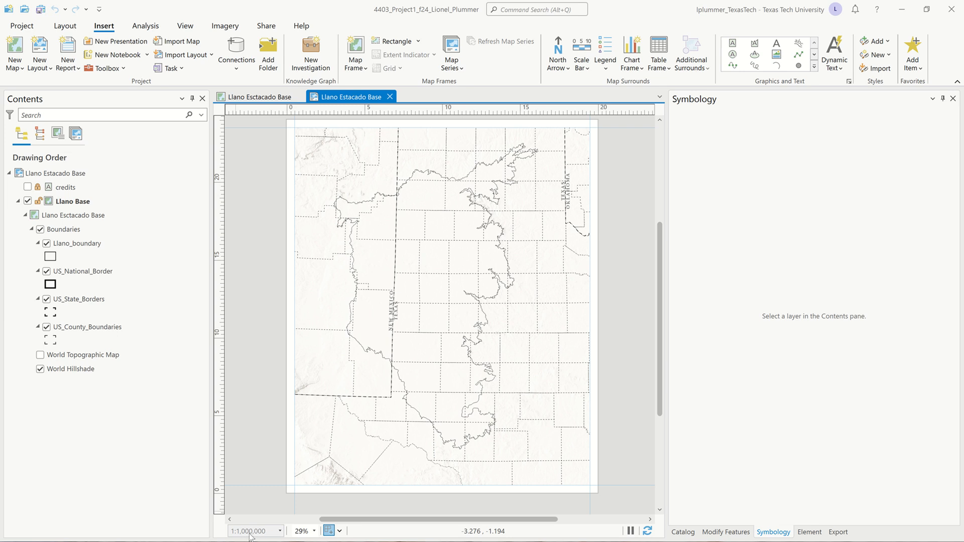
# - Switch from the layout to the Llano Esctacado Base map view
pyautogui.click(262, 100)
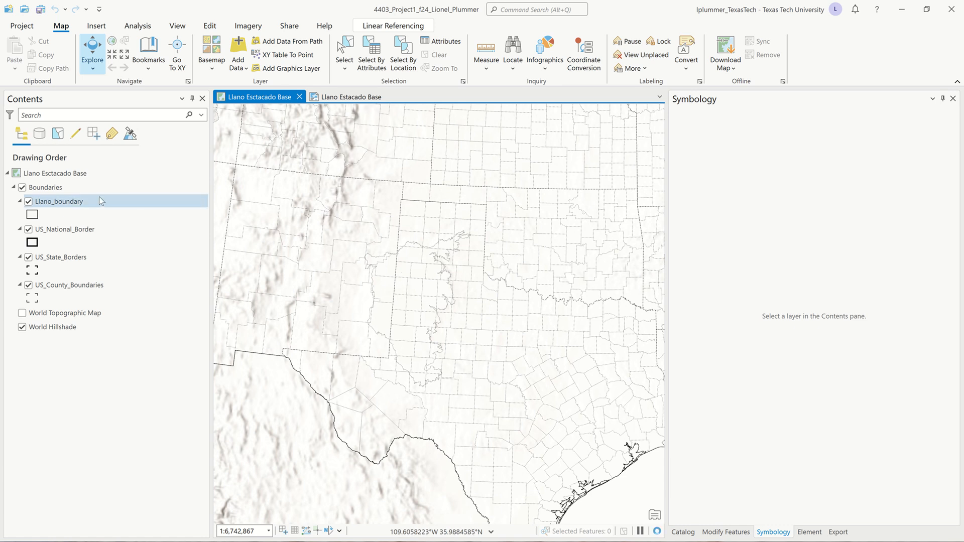
# - Set the Llano Esctacado Base map's reference scale to 1:1,000,000 in Map Properties
pyautogui.doubleClick(19, 174)
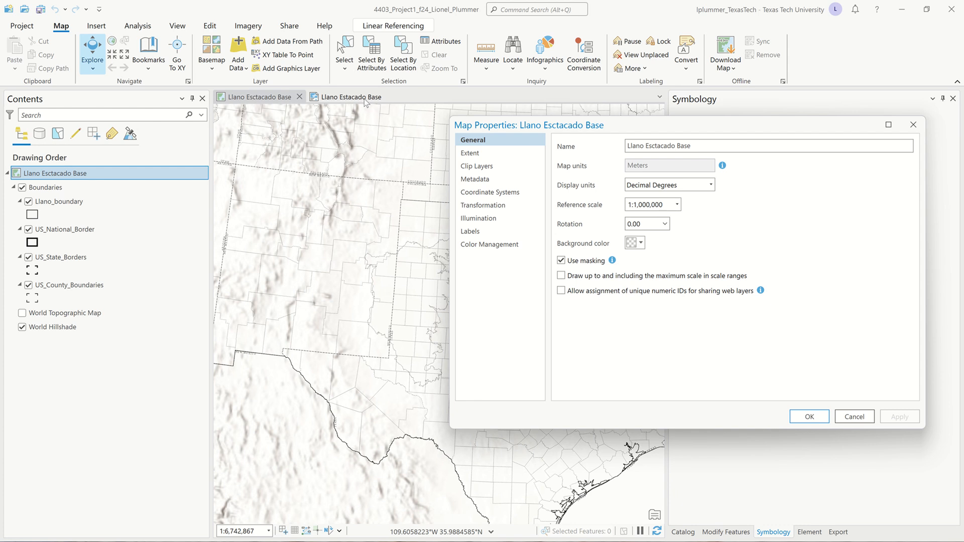
pyautogui.click(804, 419)
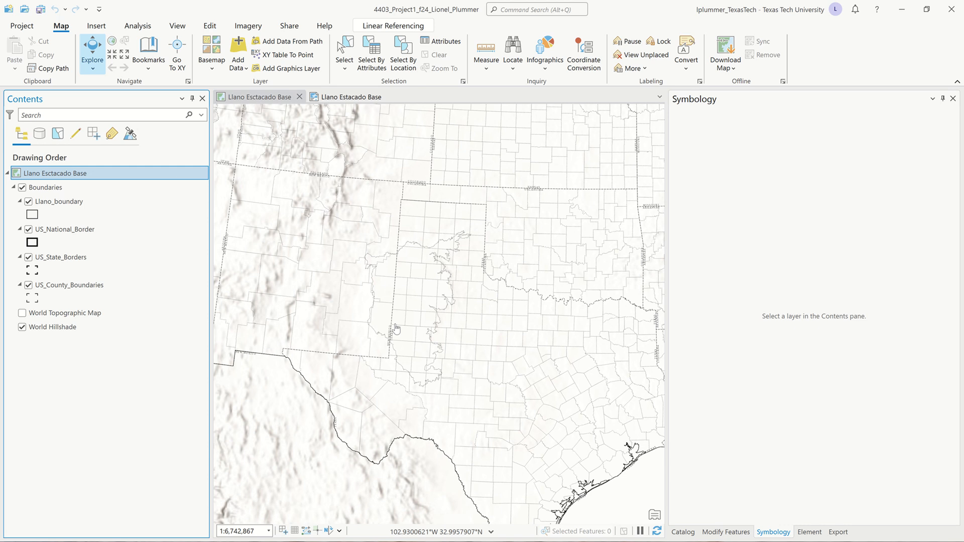
# - In the Catalog pane, expand Databases, Folders, the project folder and 01 Boundaries
pyautogui.click(684, 533)
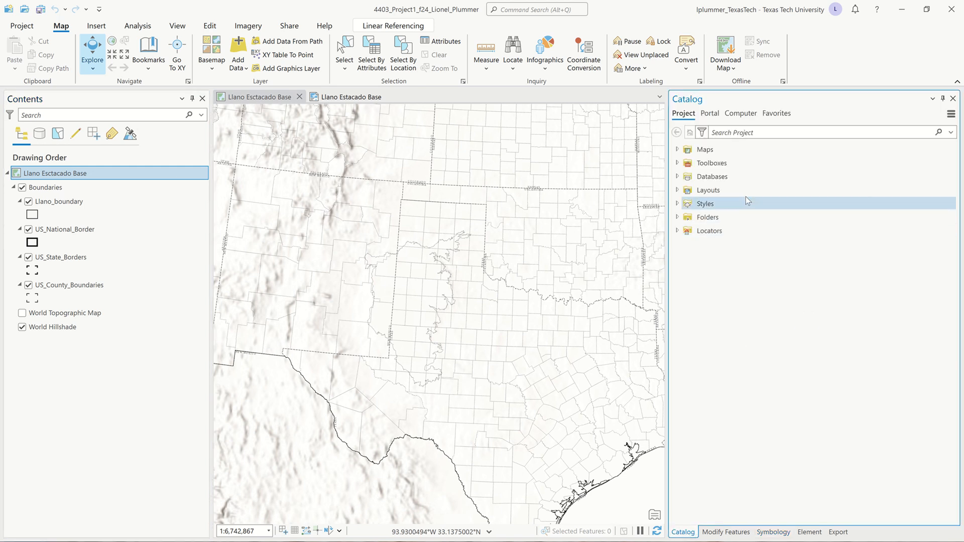
pyautogui.click(678, 177)
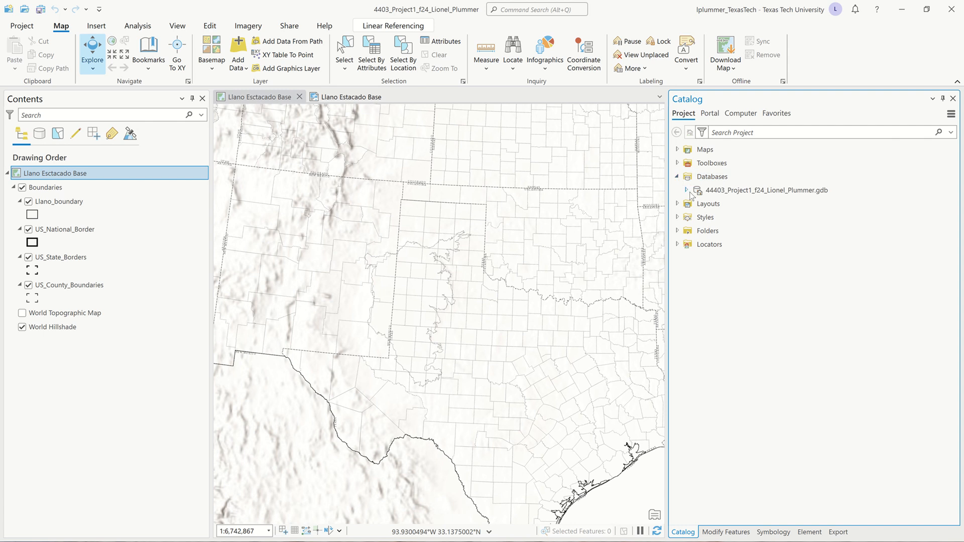
pyautogui.click(678, 231)
pyautogui.click(686, 244)
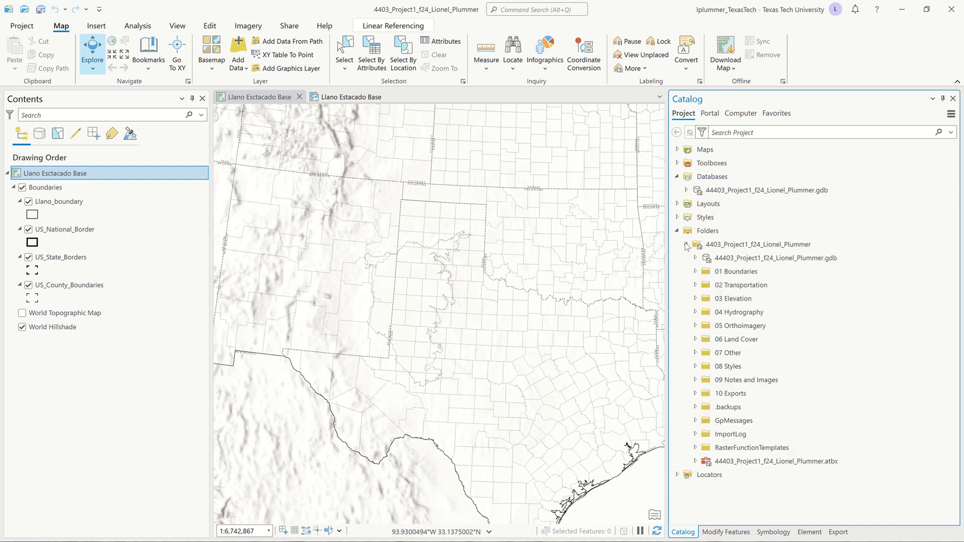
pyautogui.click(695, 272)
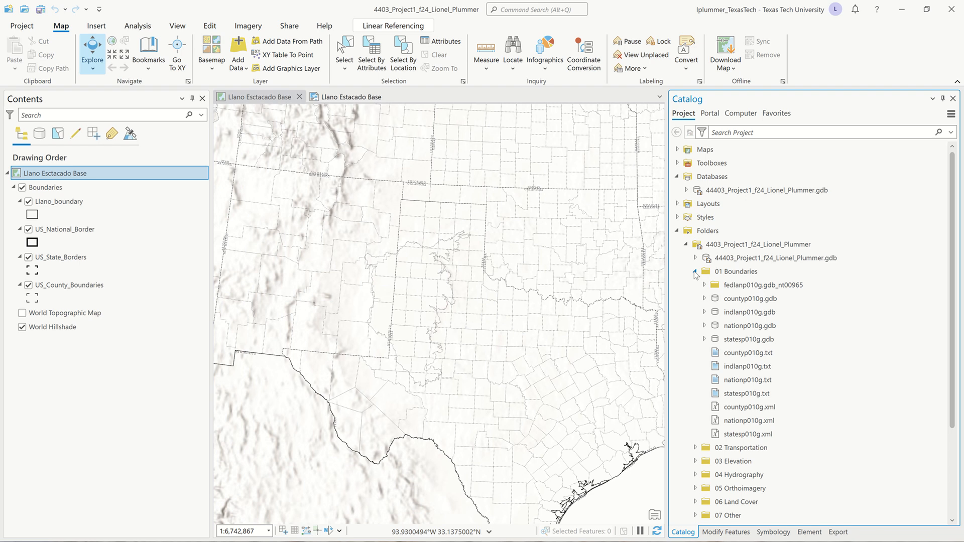
pyautogui.scroll(-1, 696, 274)
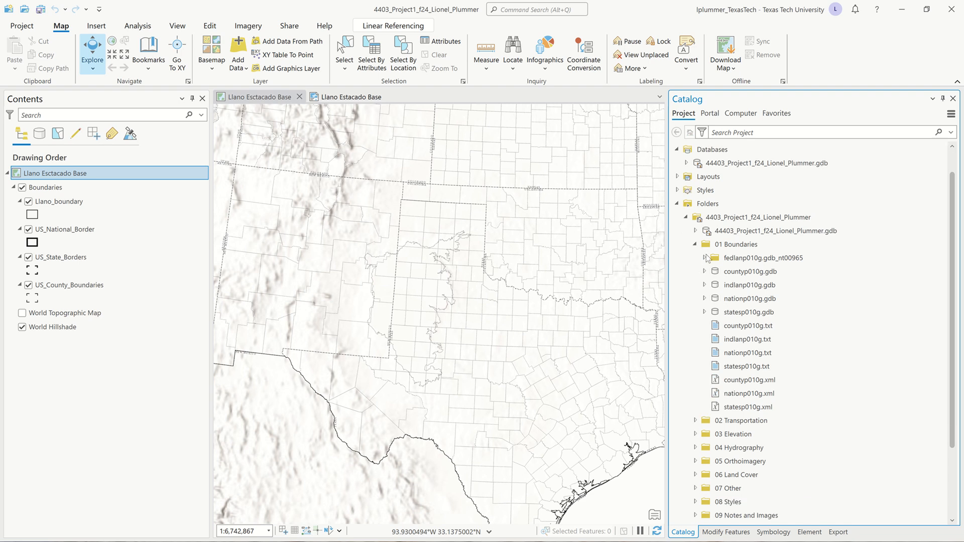
# - Peek inside the fedlanp010g.gdb_nt00965 folder, then collapse the project folder
pyautogui.click(704, 257)
pyautogui.click(704, 257)
pyautogui.moveTo(332, 2)
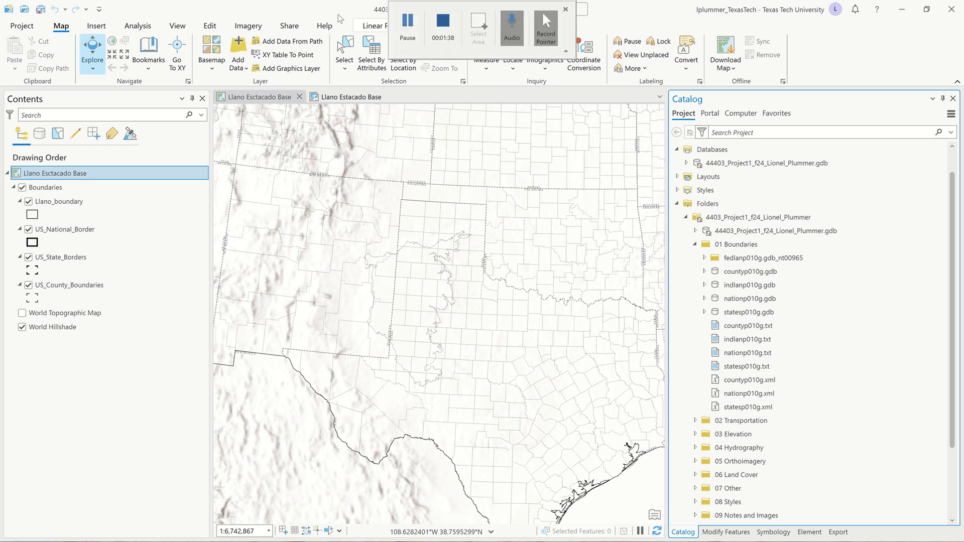
pyautogui.click(407, 21)
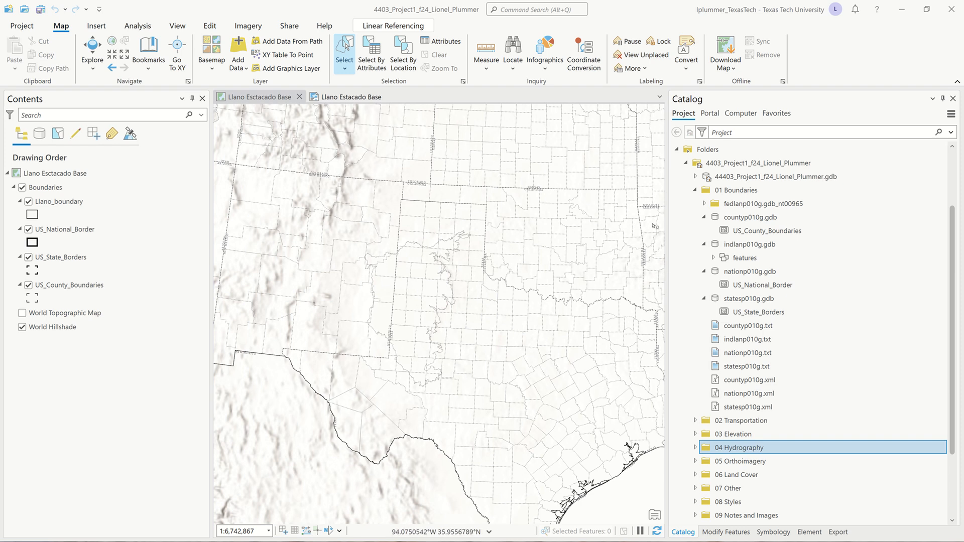
pyautogui.click(686, 164)
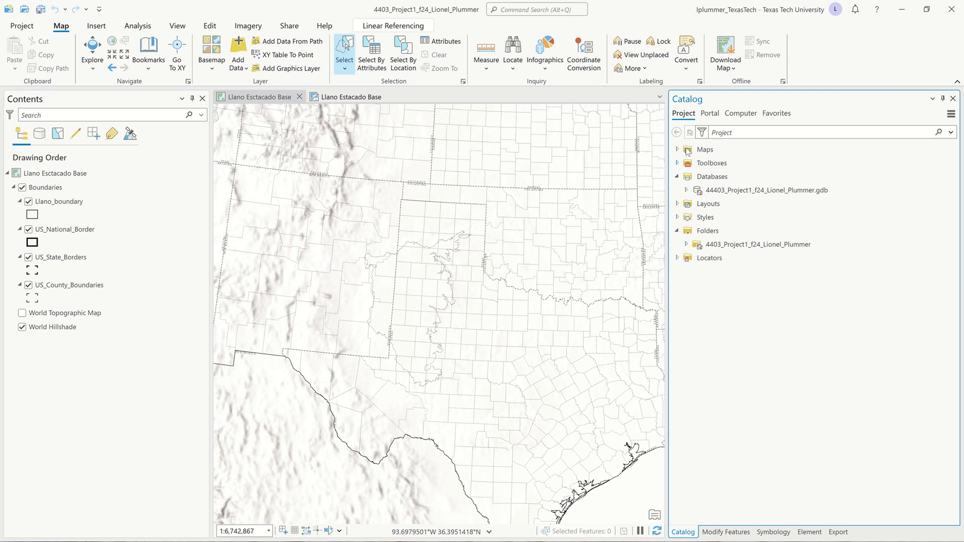
# - Search the Portal content for 'Incorporated Places'
pyautogui.click(712, 115)
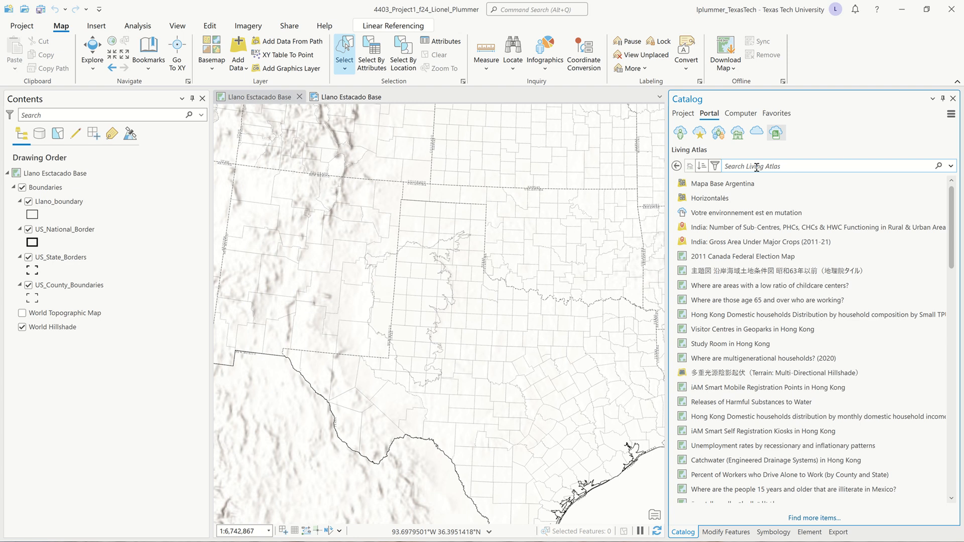
pyautogui.write('IN')
pyautogui.press('BackSpace')
pyautogui.press('BackSpace')
pyautogui.write('IN')
pyautogui.press('capslock')
pyautogui.press('BackSpace')
pyautogui.write('nc')
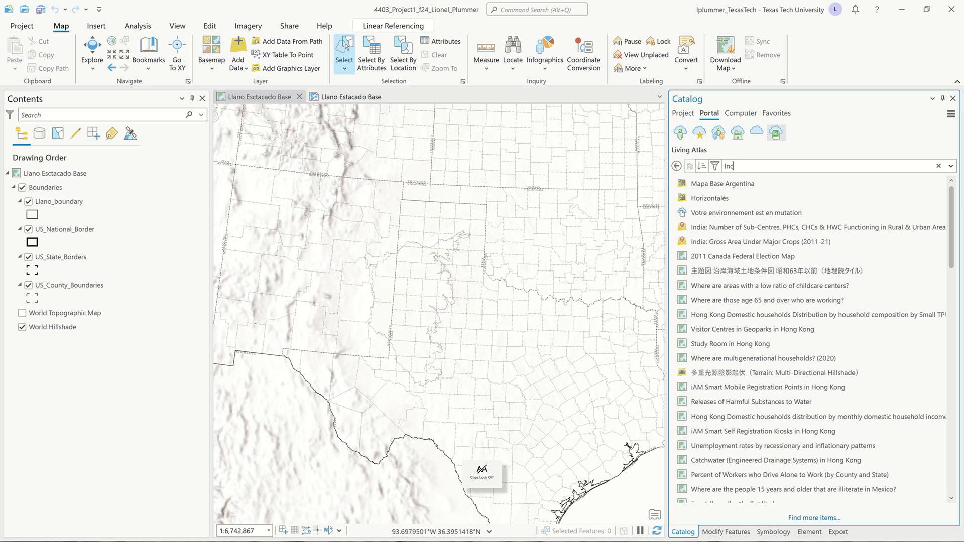
pyautogui.write('orpor')
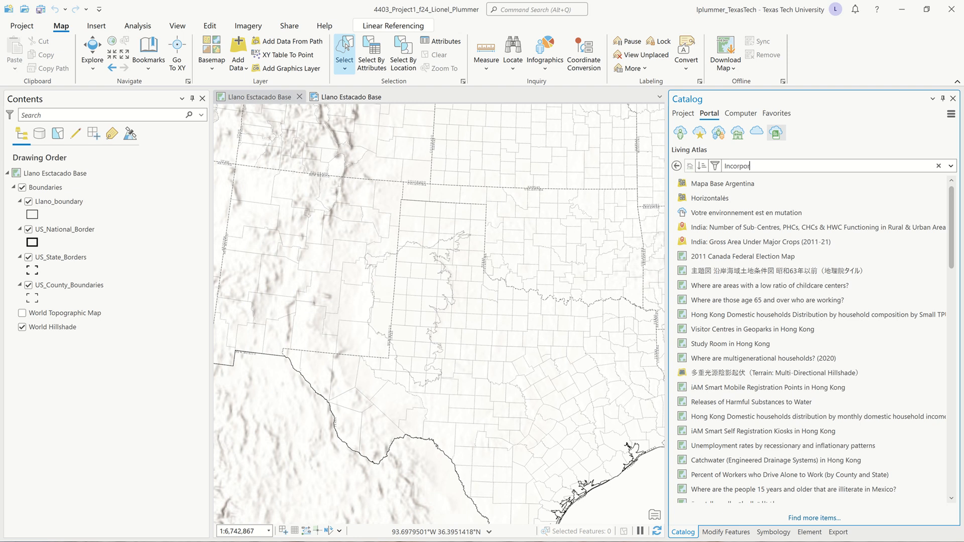
pyautogui.write('ated Places')
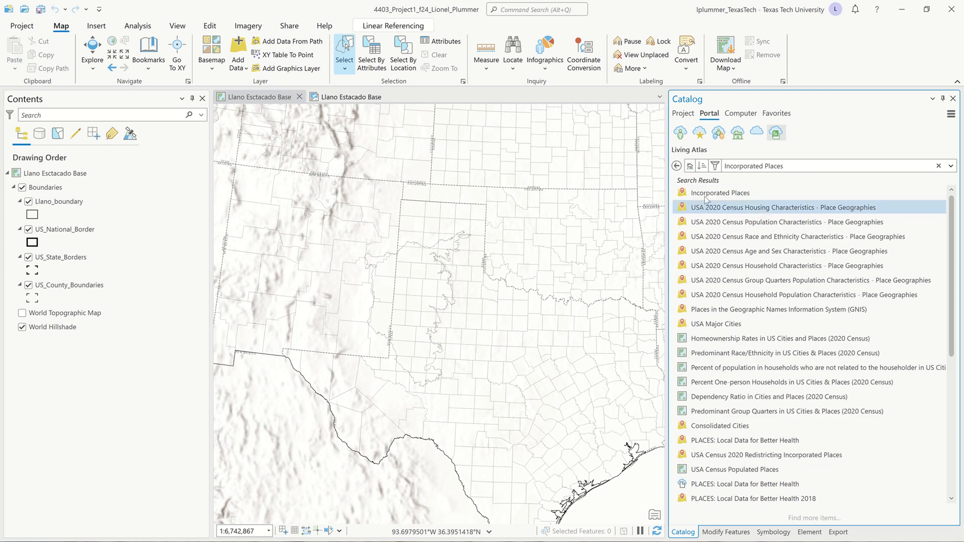
# - Drag the Incorporated Places result into the Boundaries group in Contents
pyautogui.moveTo(711, 197)
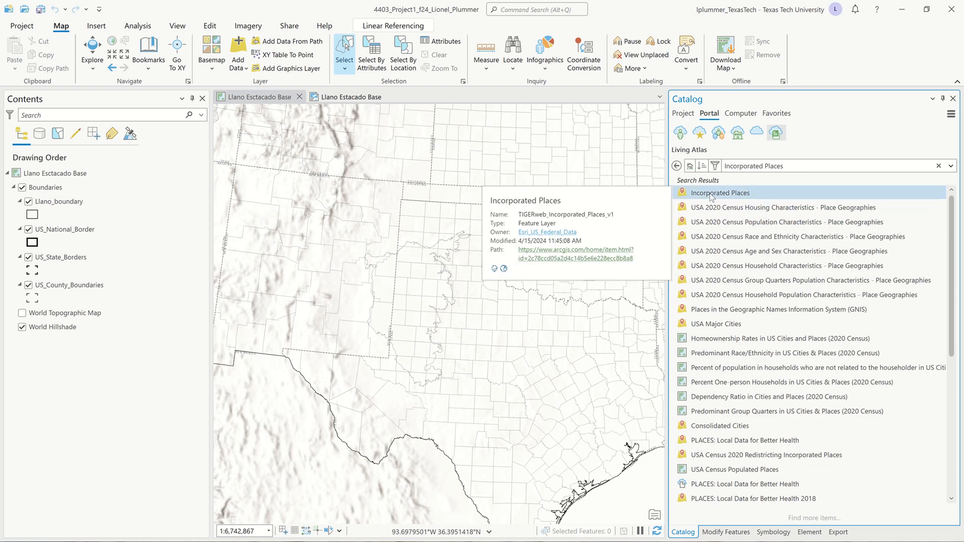
pyautogui.click(711, 197)
pyautogui.moveTo(711, 196)
pyautogui.mouseDown()
pyautogui.moveTo(522, 244)
pyautogui.moveTo(191, 260)
pyautogui.moveTo(123, 275)
pyautogui.moveTo(107, 301)
pyautogui.mouseUp()
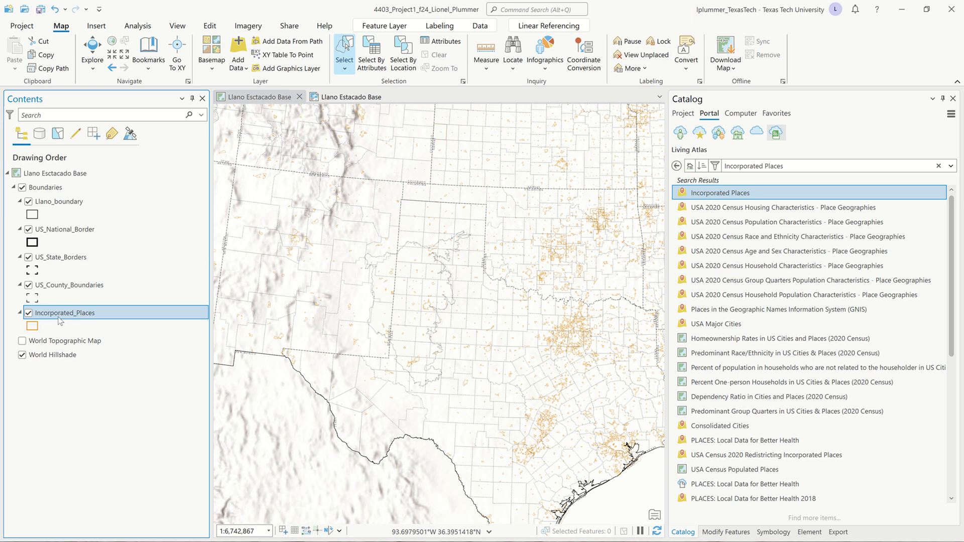
pyautogui.hotkey('ctrl', 't')
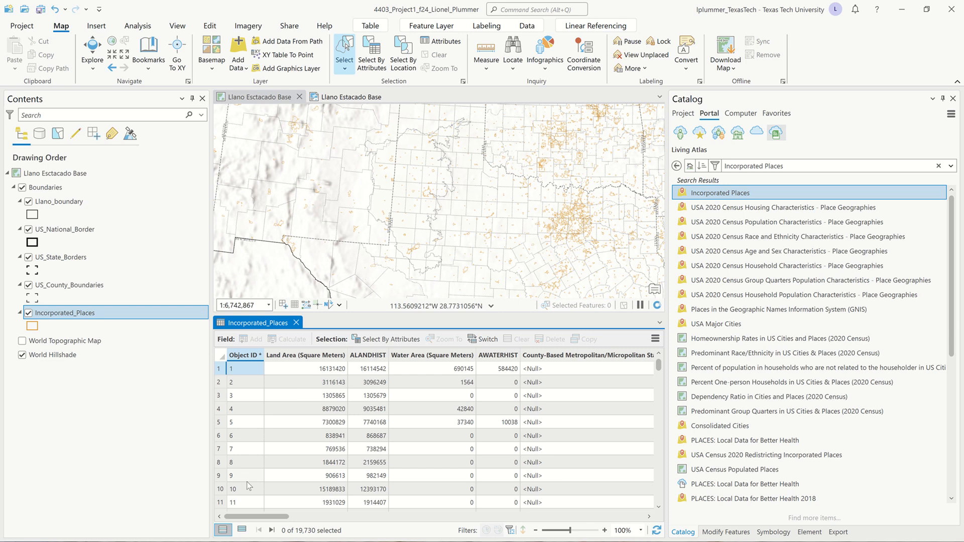
pyautogui.moveTo(258, 517); pyautogui.dragTo(429, 532)
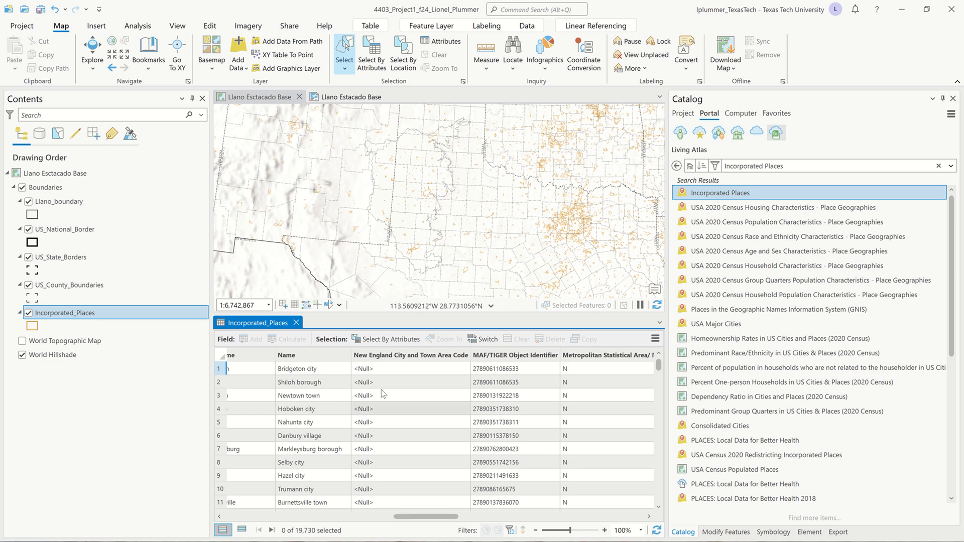
pyautogui.click(297, 322)
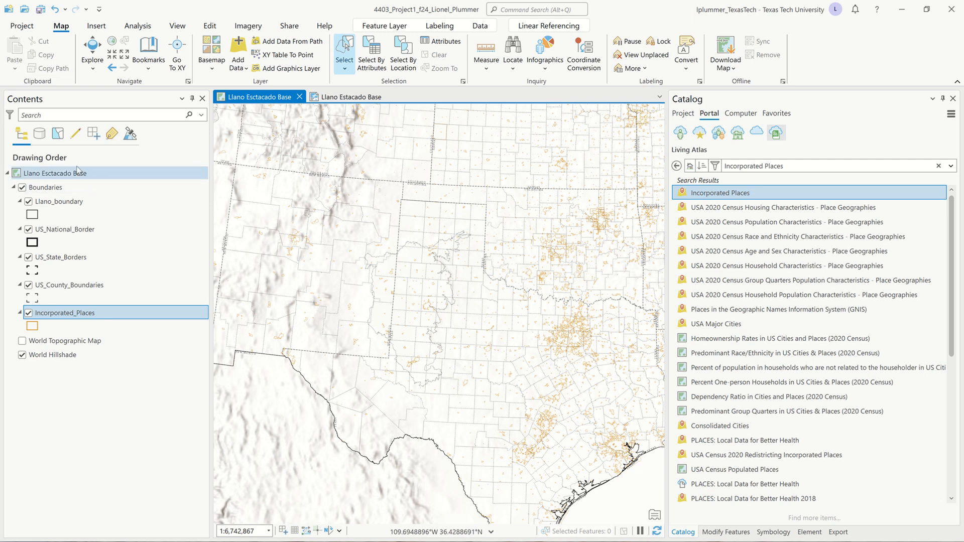
# - Make Incorporated_Places the only selectable layer and return to the Map tab tools
pyautogui.click(58, 134)
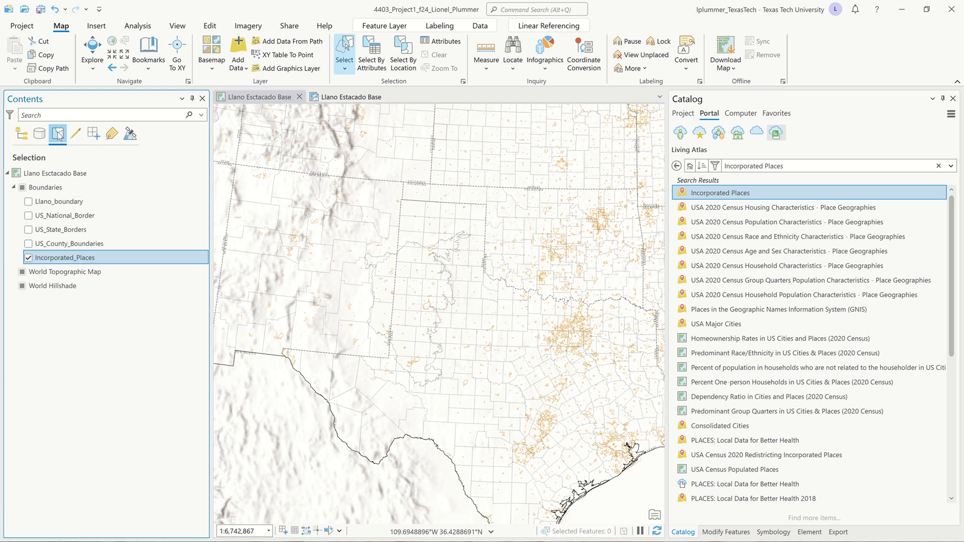
pyautogui.rightClick(61, 260)
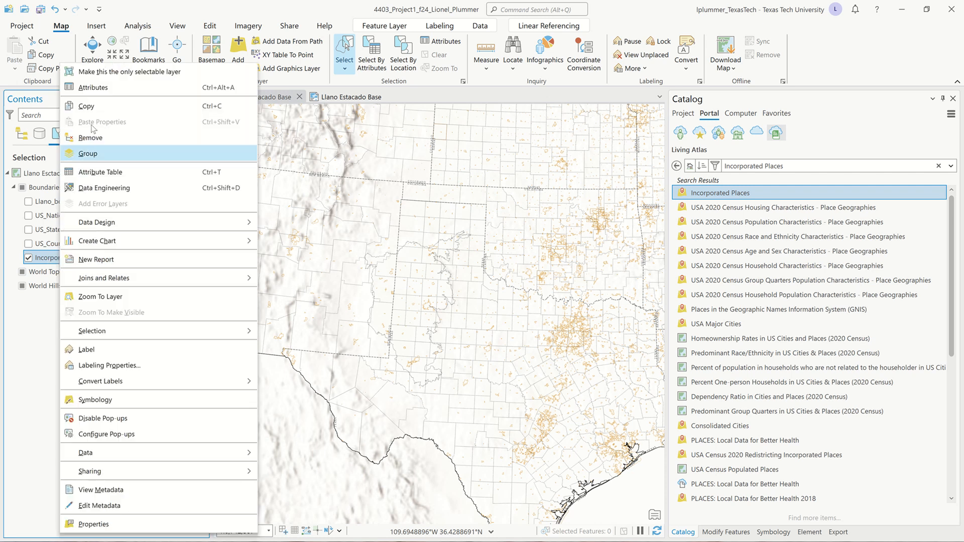
pyautogui.click(115, 73)
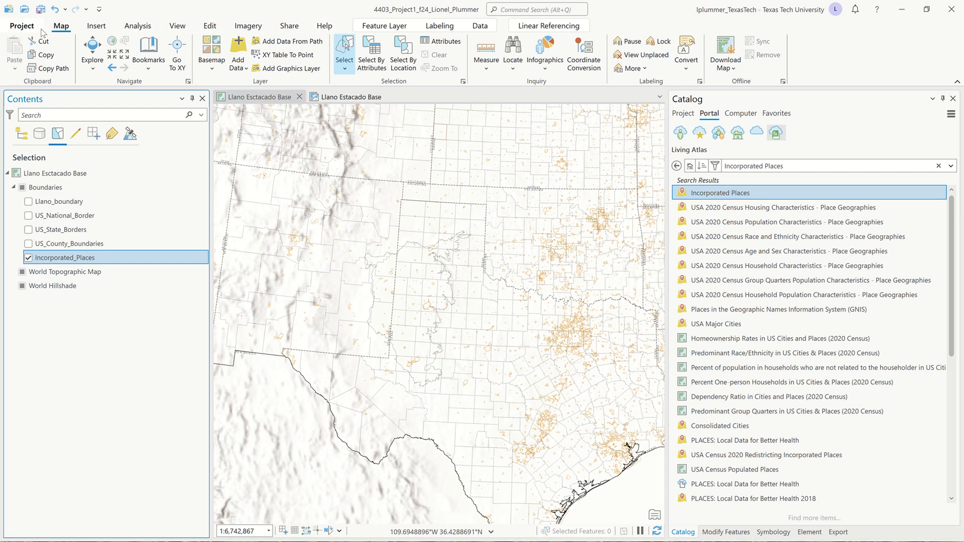
pyautogui.click(210, 28)
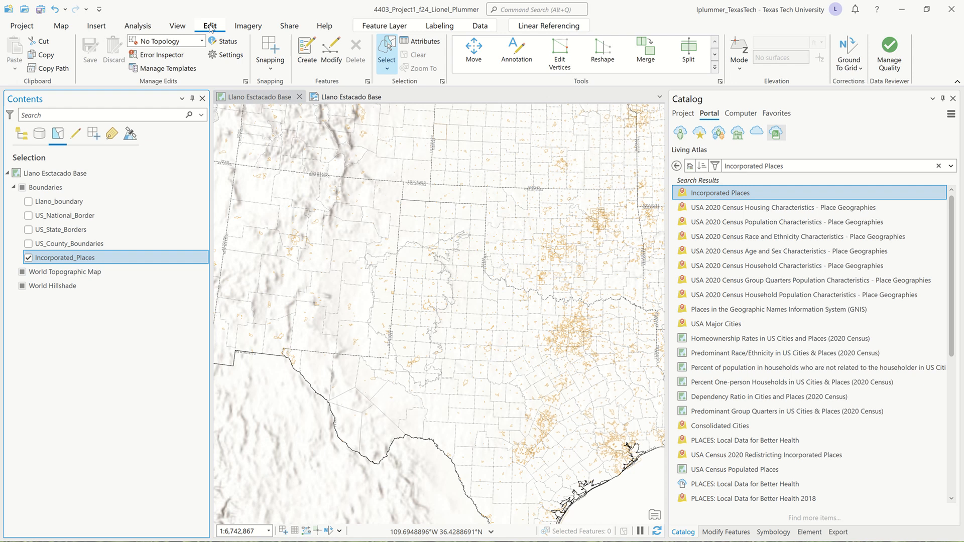
pyautogui.click(65, 27)
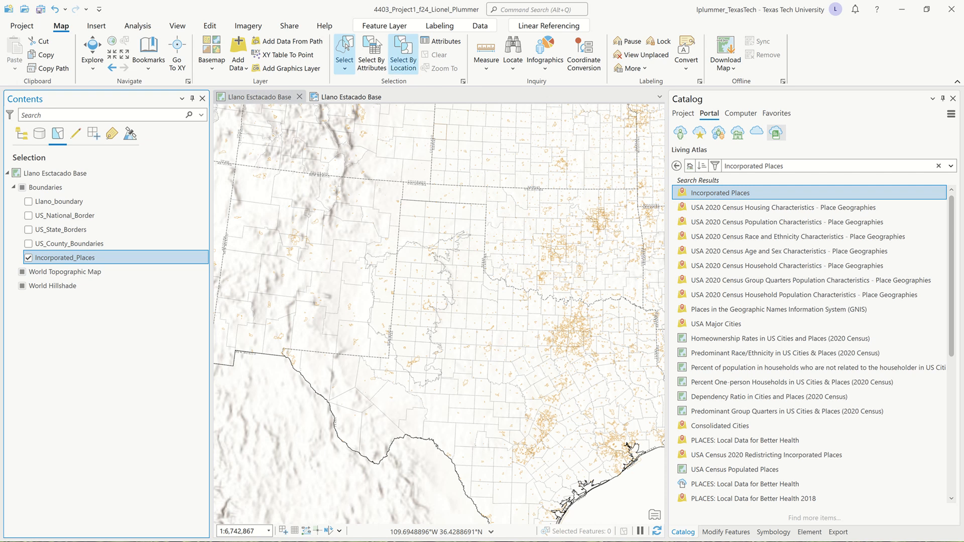
# - Set the selection shape to Lasso and lasso 573 towns across the Llano Estacado region
pyautogui.click(347, 70)
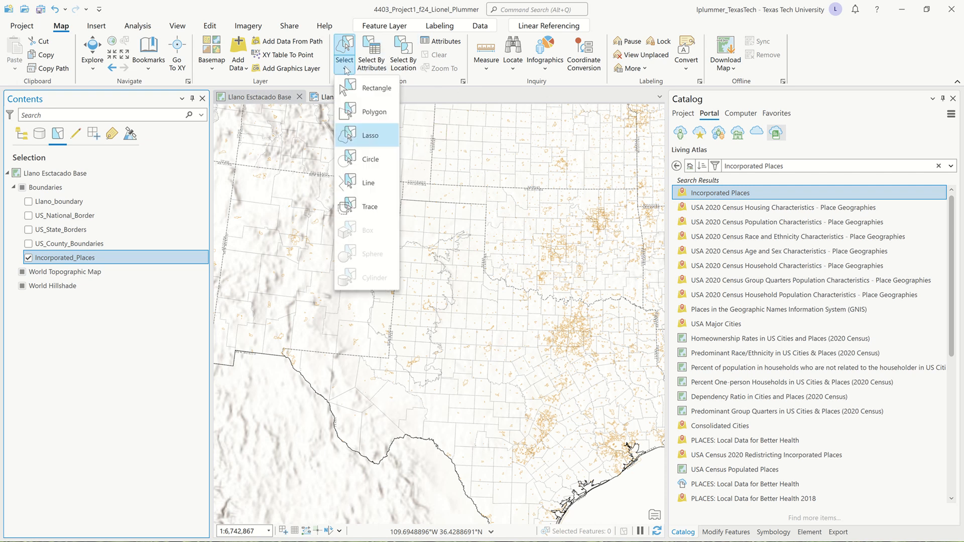
pyautogui.click(354, 88)
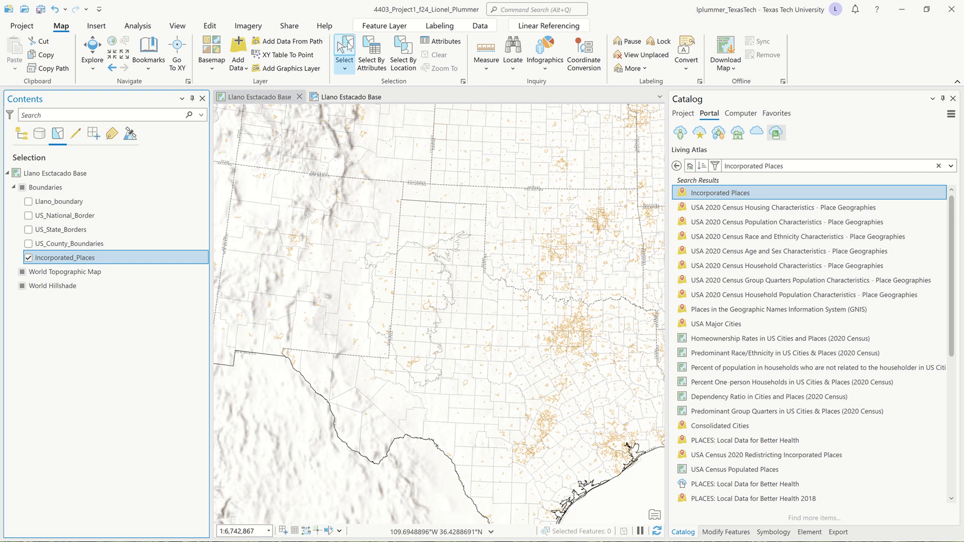
pyautogui.click(346, 69)
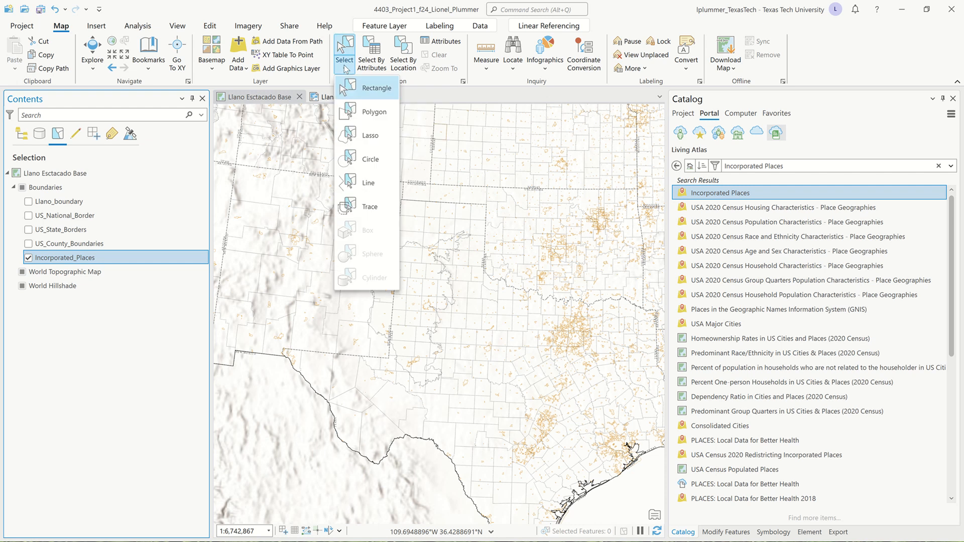
pyautogui.click(357, 135)
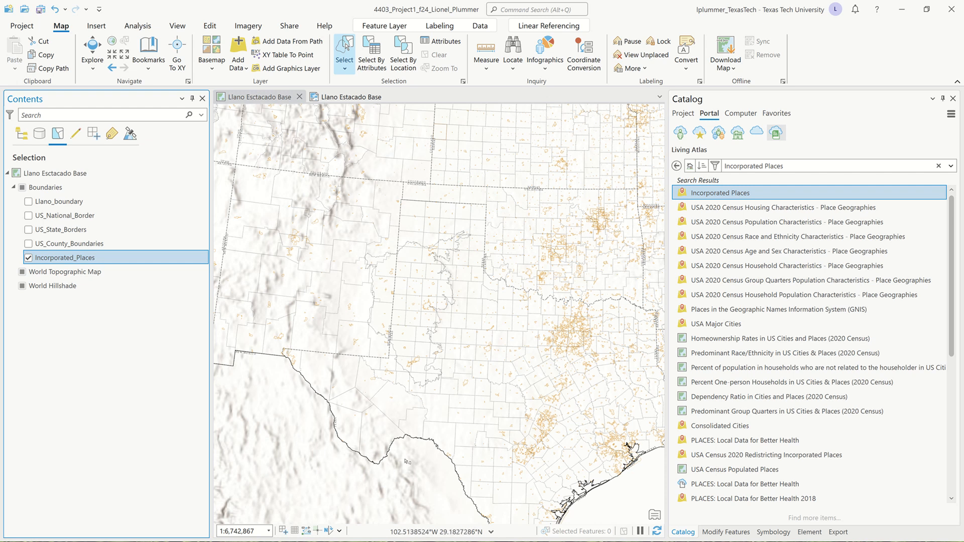
pyautogui.click(374, 161)
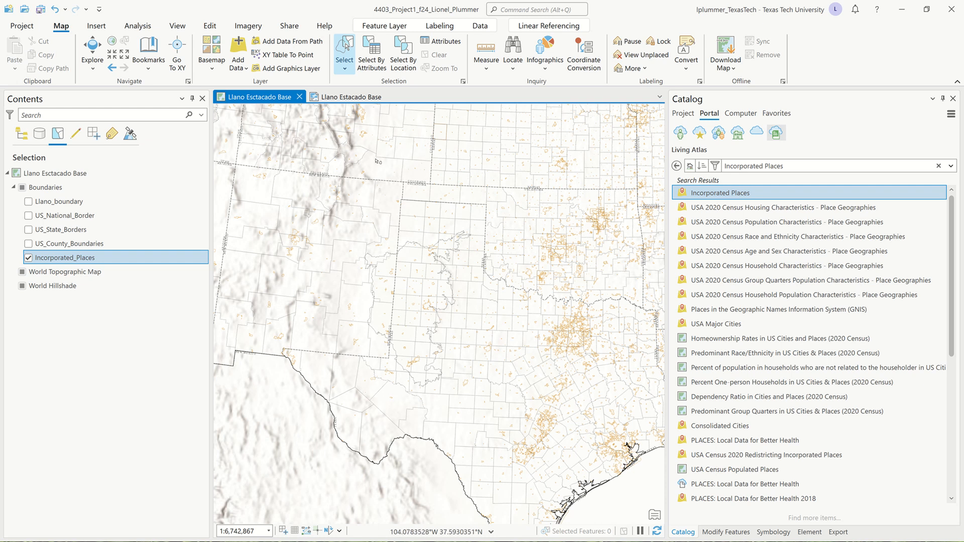
pyautogui.moveTo(376, 160)
pyautogui.mouseDown()
pyautogui.moveTo(304, 229)
pyautogui.moveTo(275, 300)
pyautogui.moveTo(278, 331)
pyautogui.moveTo(316, 387)
pyautogui.moveTo(364, 408)
pyautogui.moveTo(467, 401)
pyautogui.moveTo(502, 372)
pyautogui.moveTo(551, 296)
pyautogui.moveTo(557, 231)
pyautogui.moveTo(518, 182)
pyautogui.moveTo(439, 163)
pyautogui.moveTo(441, 172)
pyautogui.mouseUp()
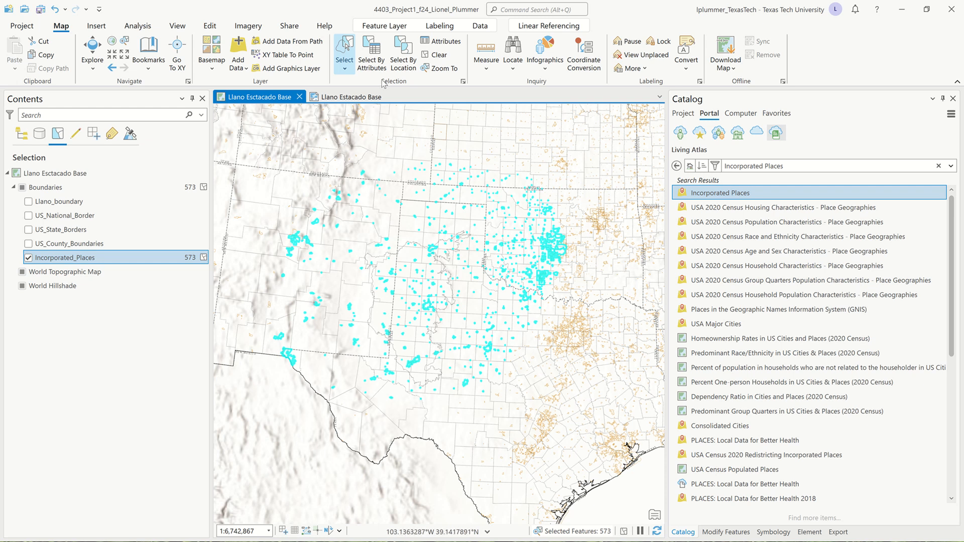
pyautogui.click(358, 97)
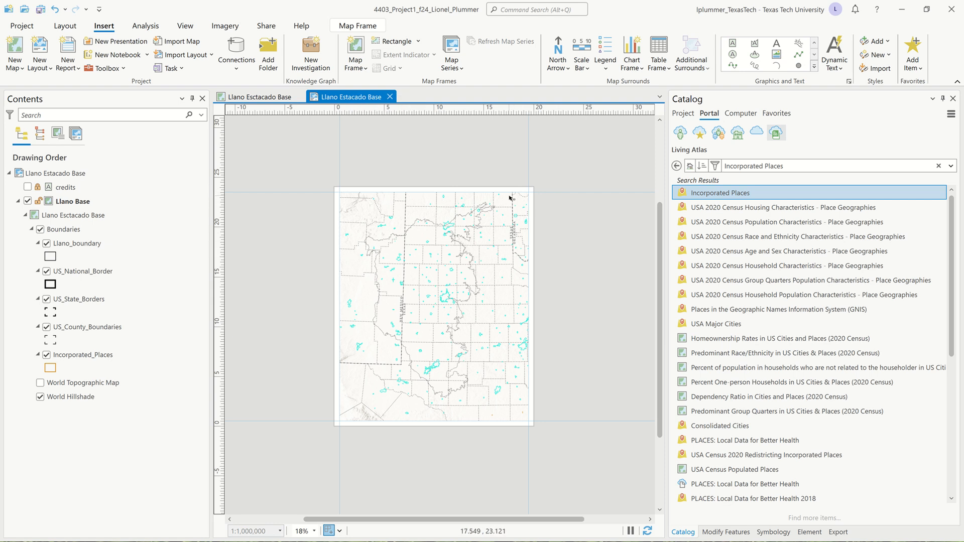
pyautogui.click(241, 97)
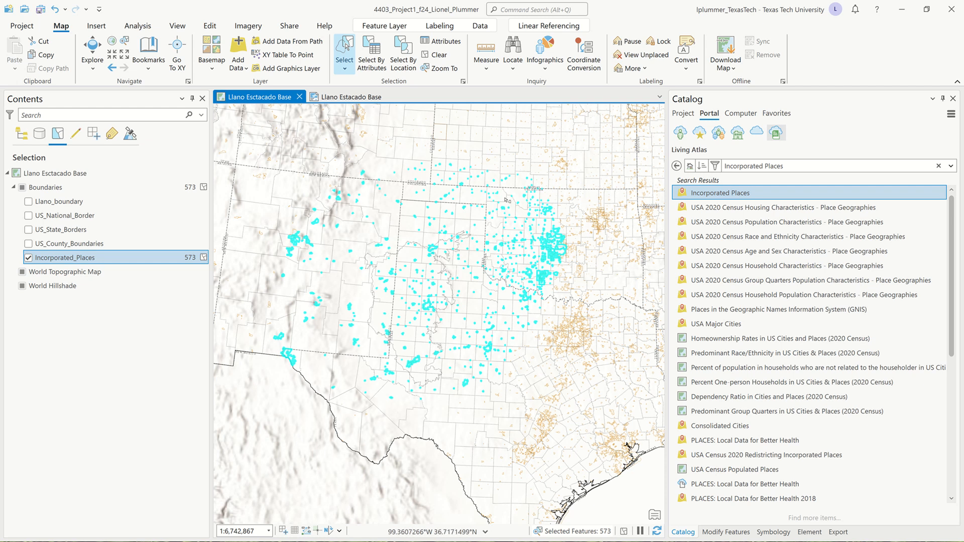
# - Clear the 573-feature selection and lasso a new area holding 535 towns
pyautogui.click(432, 55)
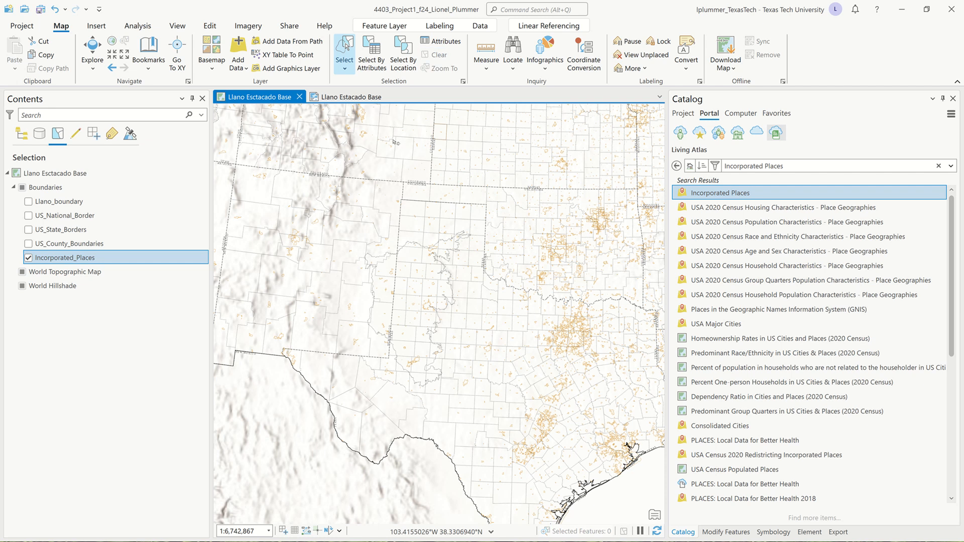
pyautogui.moveTo(393, 163)
pyautogui.mouseDown()
pyautogui.moveTo(261, 221)
pyautogui.moveTo(271, 301)
pyautogui.moveTo(346, 423)
pyautogui.moveTo(472, 436)
pyautogui.moveTo(529, 302)
pyautogui.moveTo(540, 240)
pyautogui.moveTo(483, 146)
pyautogui.moveTo(424, 146)
pyautogui.mouseUp()
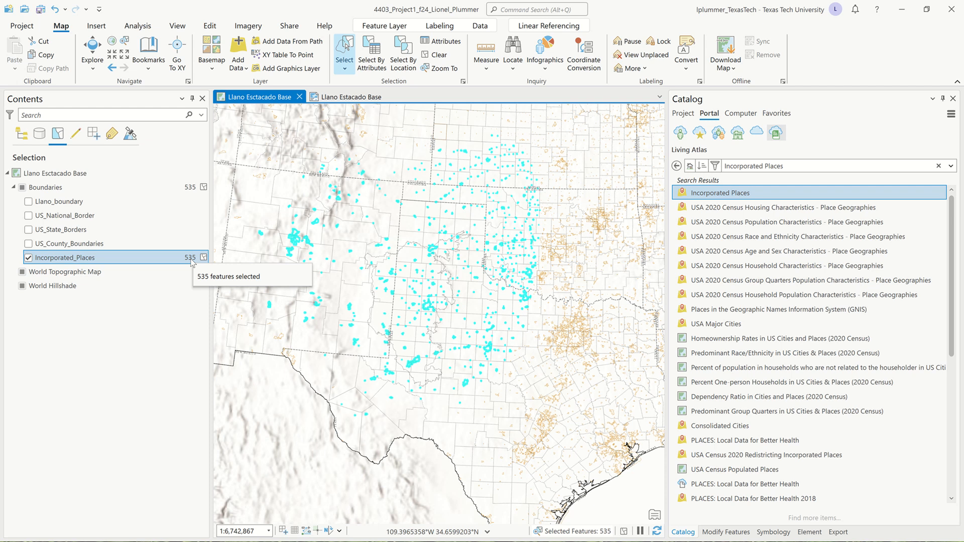
# - Export the selected Incorporated_Places features to a Towns_Cities feature class in the project geodatabase
pyautogui.rightClick(114, 258)
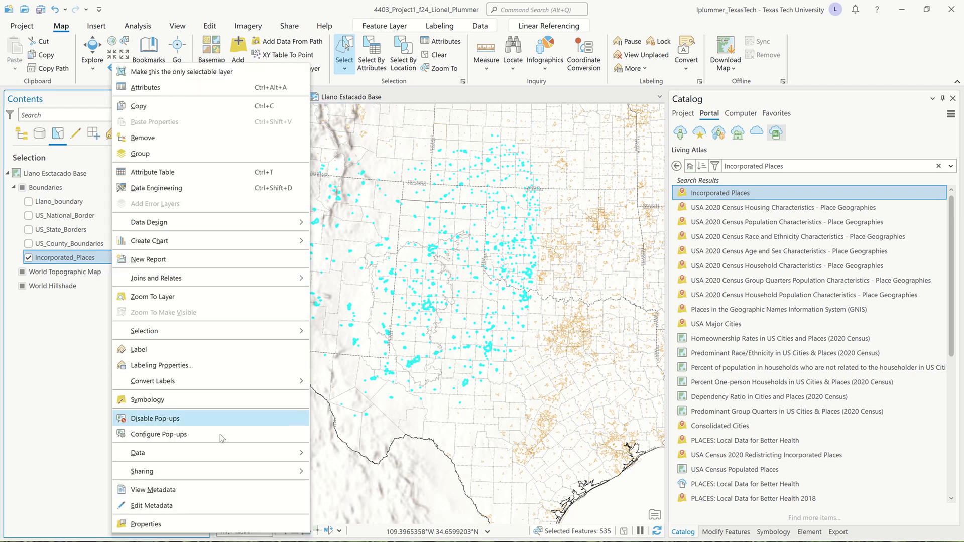
pyautogui.moveTo(234, 453)
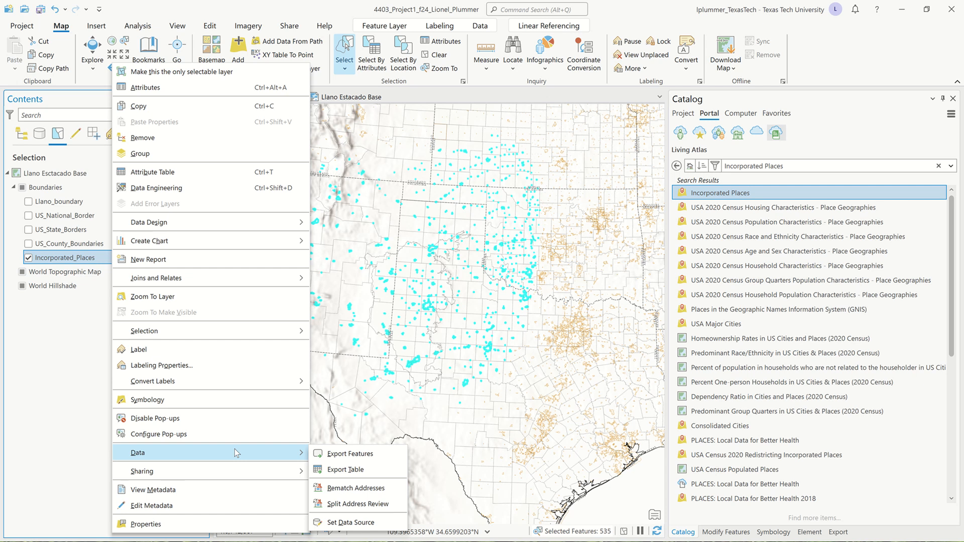
pyautogui.click(346, 454)
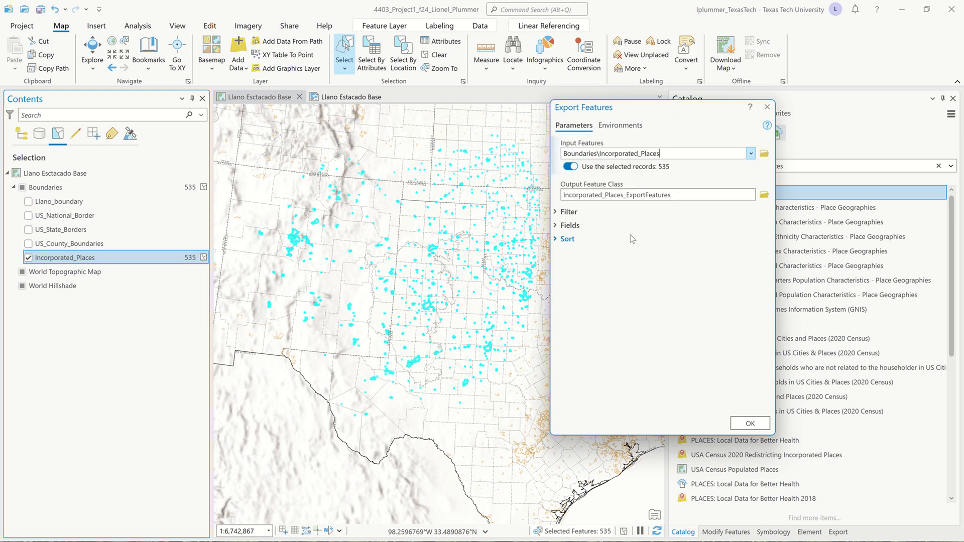
pyautogui.click(735, 195)
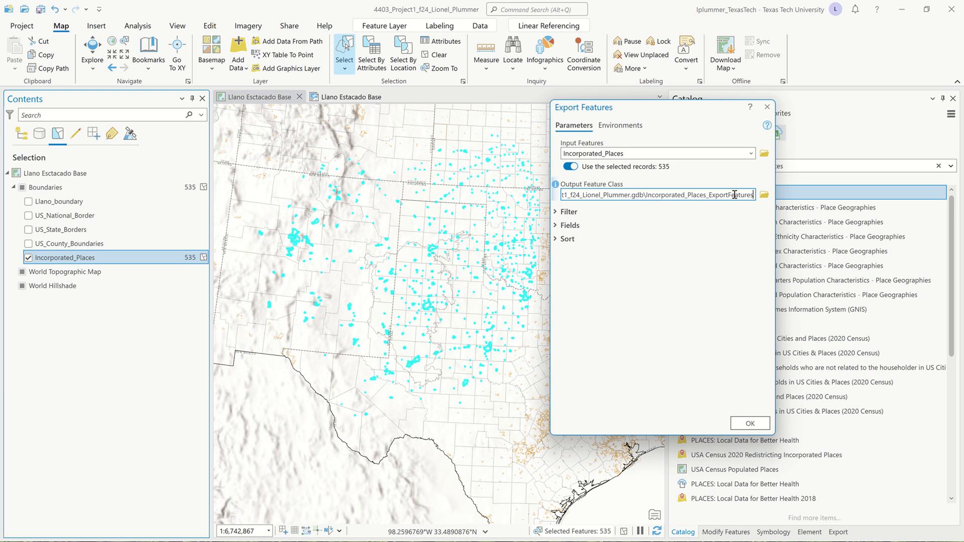
pyautogui.press('Left')
pyautogui.press('Left')
pyautogui.press('Left')
pyautogui.press('Left')
pyautogui.press('Left')
pyautogui.press('Left')
pyautogui.press('Left')
pyautogui.press('Left')
pyautogui.press('Left')
pyautogui.press('Left')
pyautogui.press('Left')
pyautogui.press('Left')
pyautogui.press('Left')
pyautogui.press('Left')
pyautogui.press('Left')
pyautogui.press('Left')
pyautogui.press('Left')
pyautogui.press('Left')
pyautogui.press('Left')
pyautogui.press('Left')
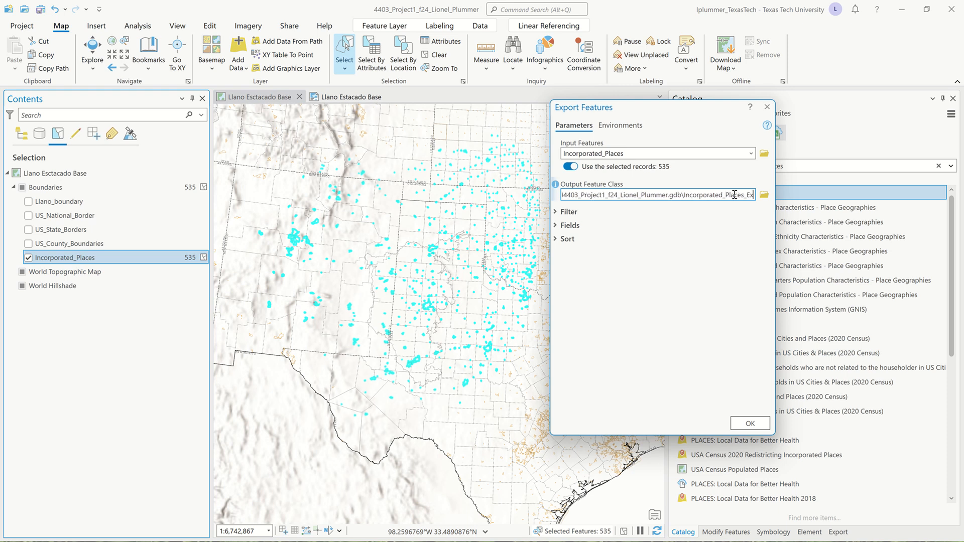
pyautogui.press('Left')
pyautogui.press('Left')
pyautogui.press('Left')
pyautogui.press('Left')
pyautogui.press('Left')
pyautogui.press('Left')
pyautogui.press('Left')
pyautogui.press('Left')
pyautogui.press('Left')
pyautogui.press('Left')
pyautogui.press('Left')
pyautogui.press('Left')
pyautogui.press('Left')
pyautogui.press('Left')
pyautogui.press('Left')
pyautogui.press('Left')
pyautogui.press('Left')
pyautogui.press('Left')
pyautogui.press('Left')
pyautogui.press('Left')
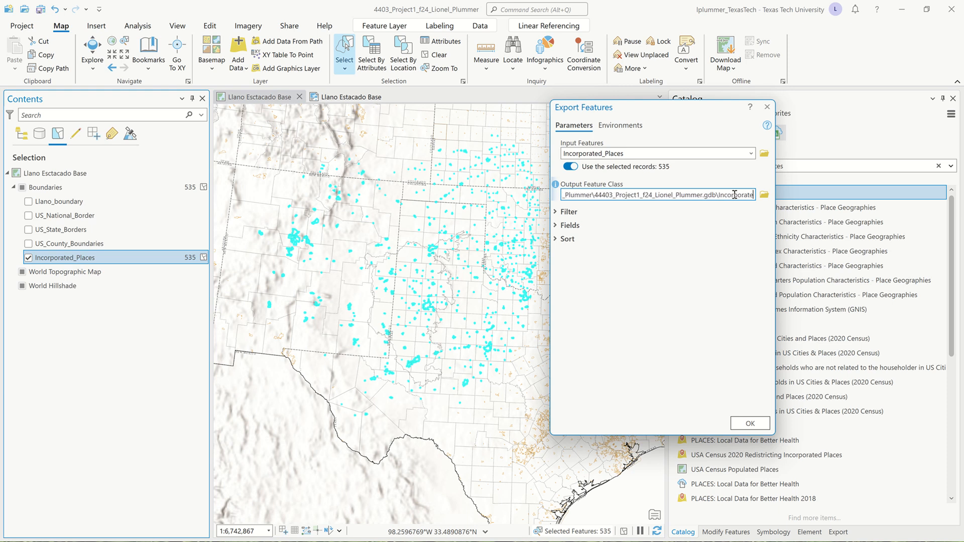
pyautogui.press('Left')
pyautogui.press('Left')
pyautogui.press('Left')
pyautogui.press('Left')
pyautogui.press('Left')
pyautogui.press('Left')
pyautogui.press('Left')
pyautogui.press('Left')
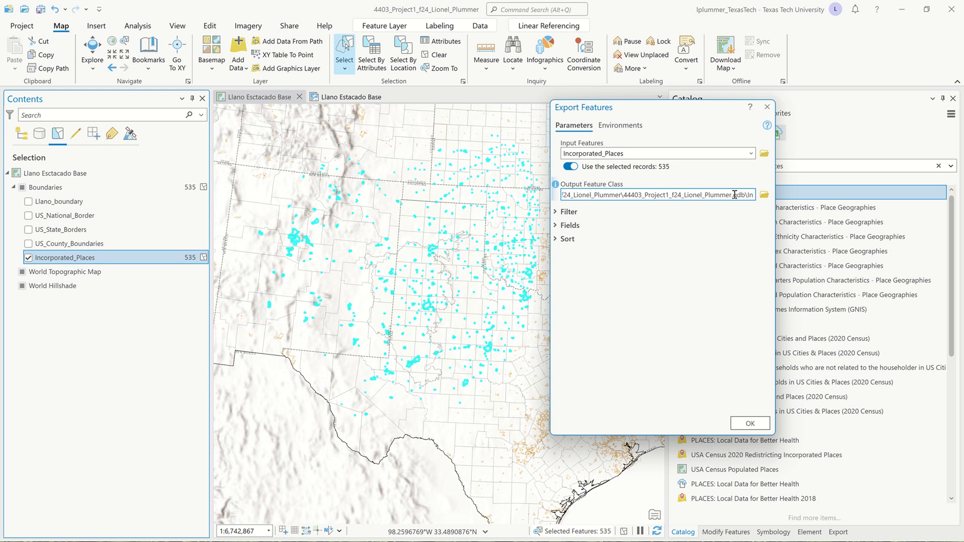
pyautogui.write('c')
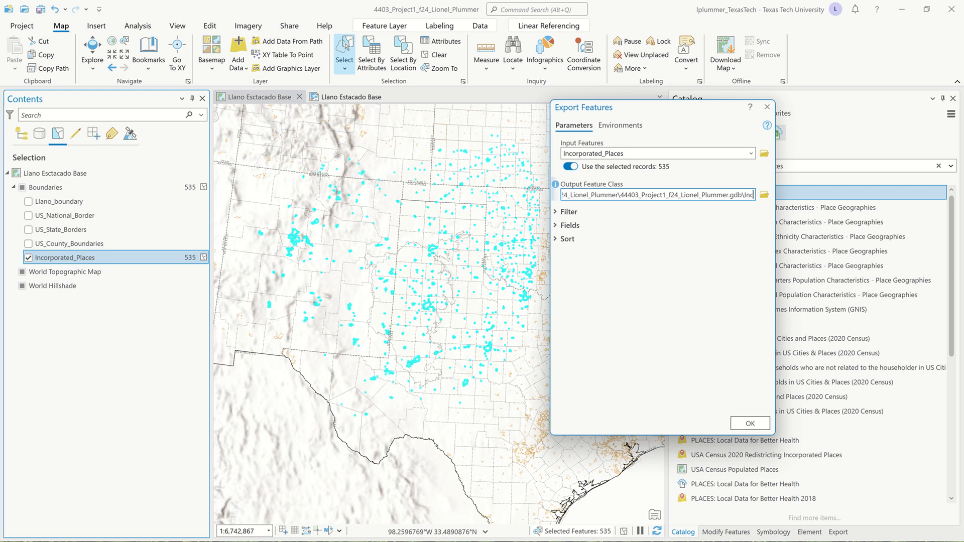
pyautogui.press('BackSpace')
pyautogui.press('BackSpace')
pyautogui.press('BackSpace')
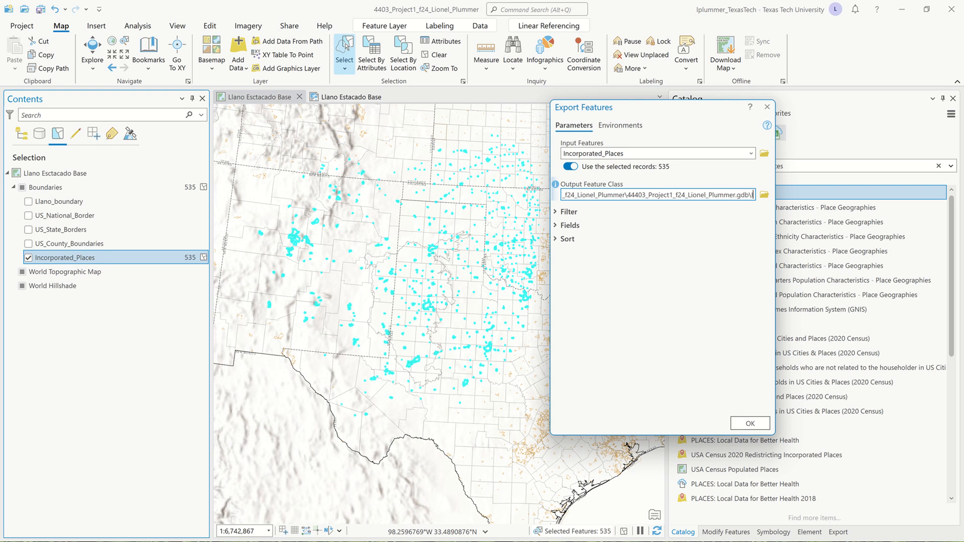
pyautogui.write('T')
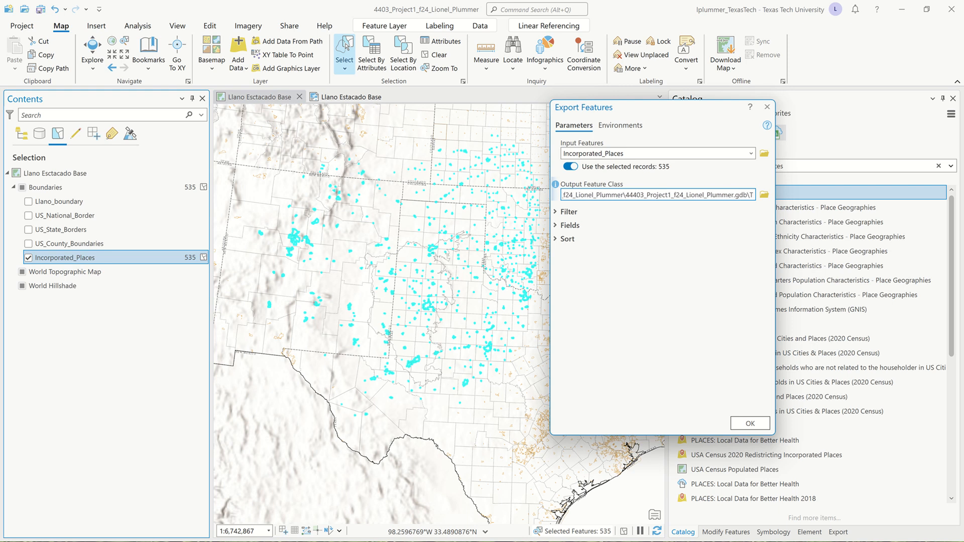
pyautogui.write('owns')
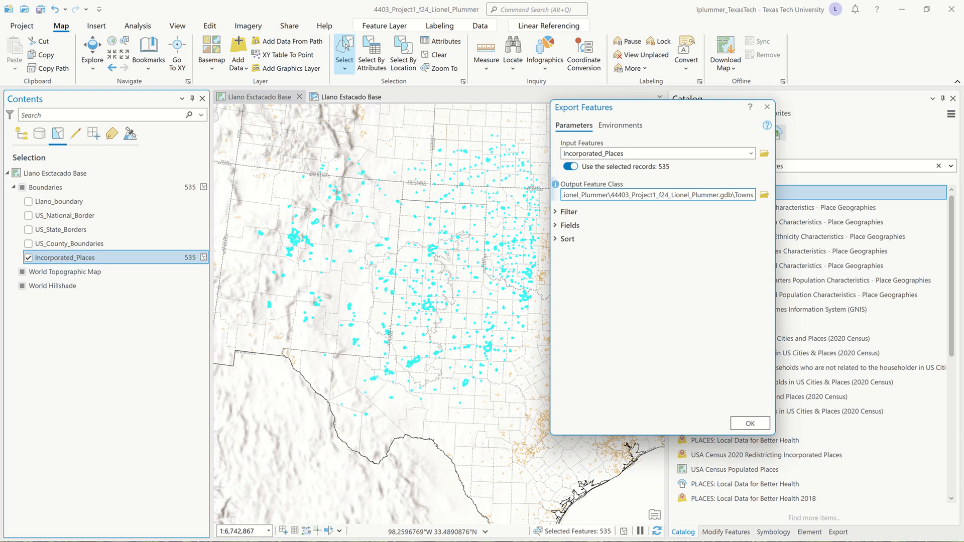
pyautogui.write('_C')
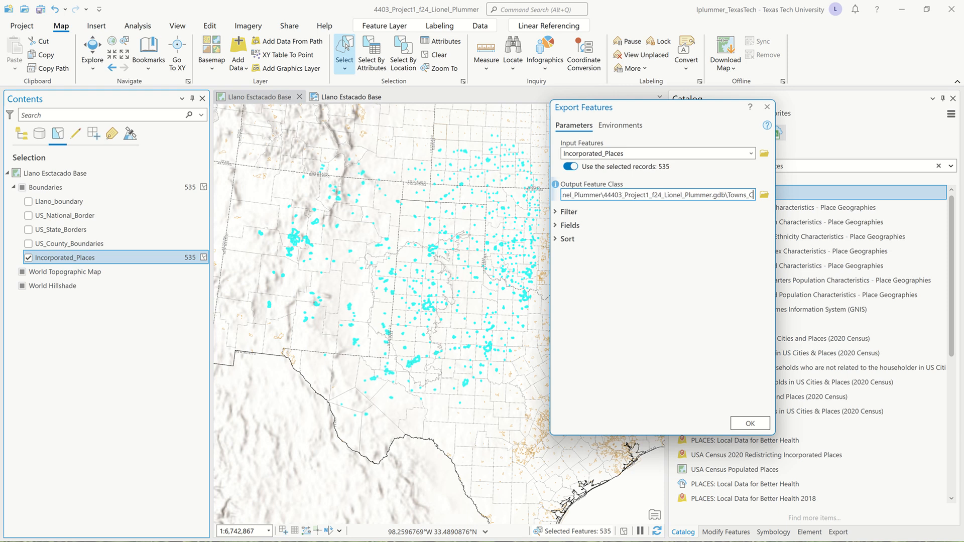
pyautogui.write('ities')
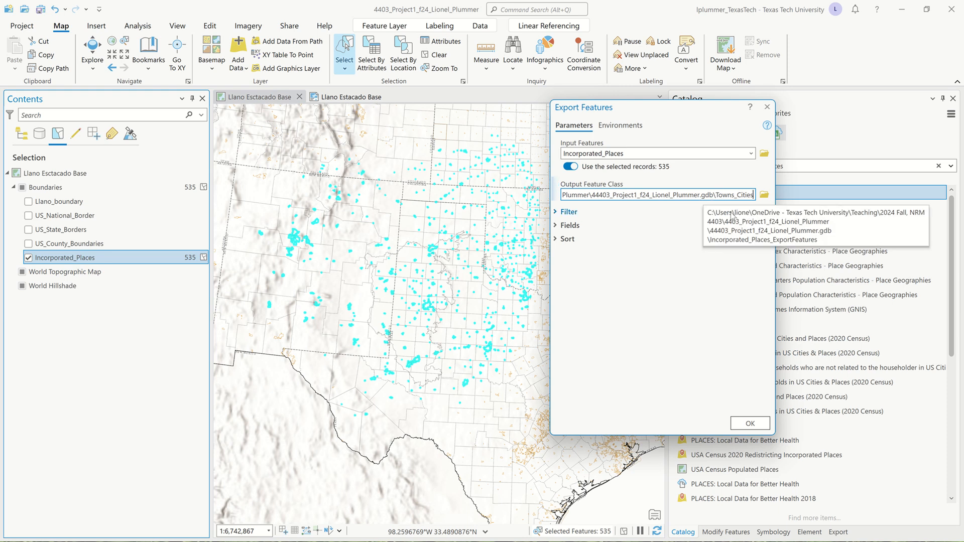
pyautogui.click(749, 425)
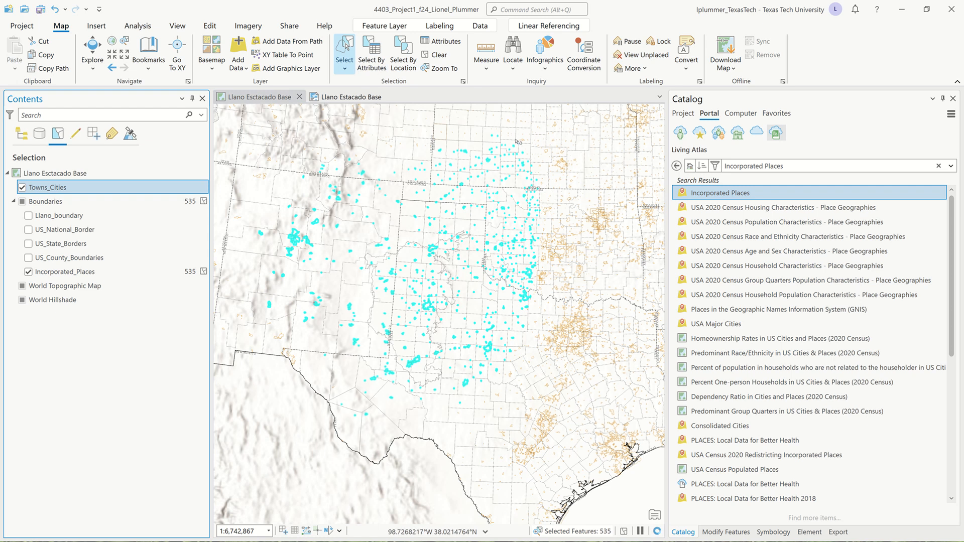
# - Clear the selection and add Towns_Cities from the project geodatabase above Incorporated_Places
pyautogui.click(434, 55)
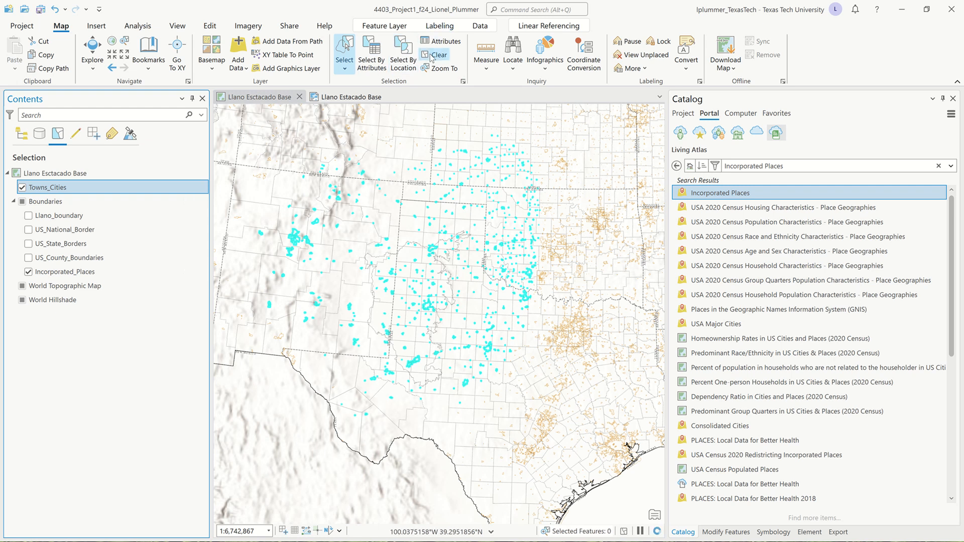
pyautogui.click(683, 114)
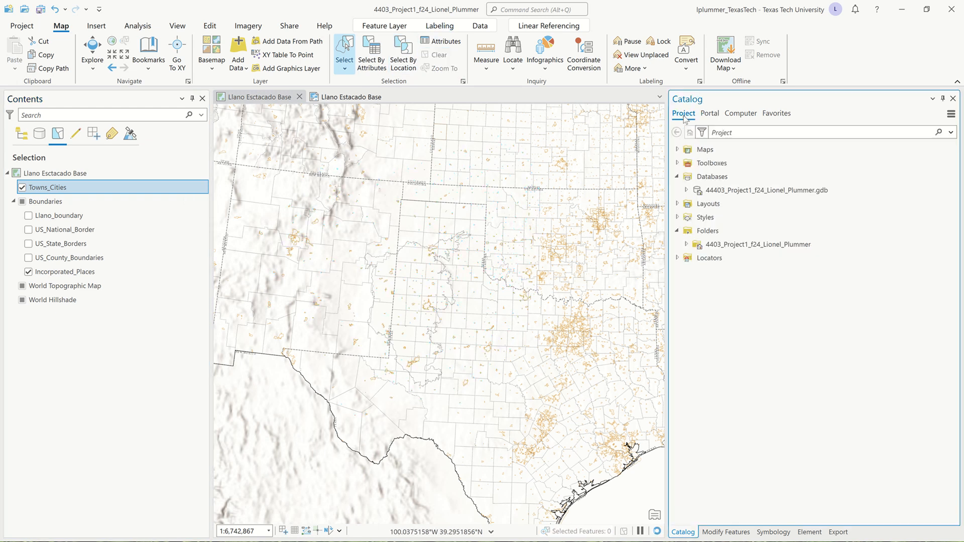
pyautogui.click(687, 190)
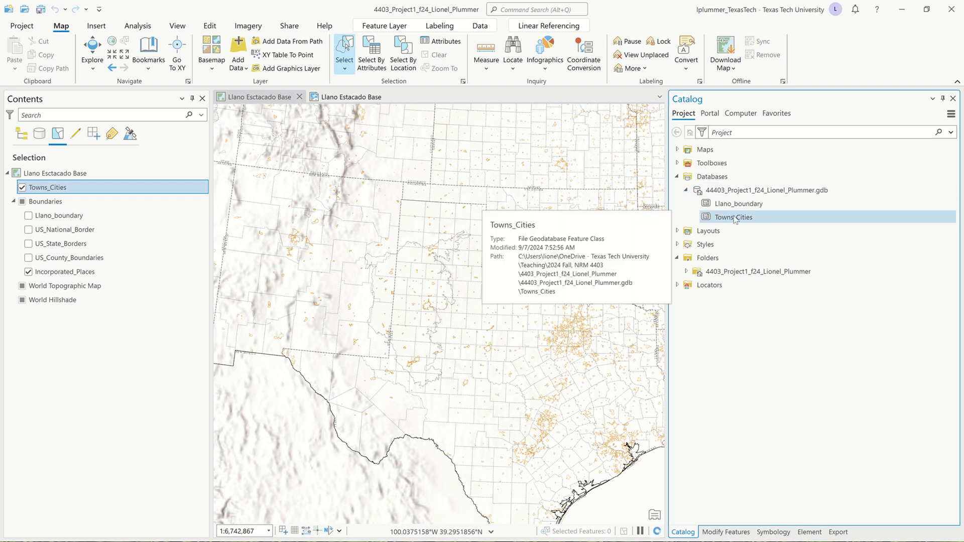
pyautogui.moveTo(735, 220)
pyautogui.mouseDown()
pyautogui.moveTo(693, 244)
pyautogui.moveTo(344, 329)
pyautogui.moveTo(174, 295)
pyautogui.moveTo(128, 262)
pyautogui.mouseUp()
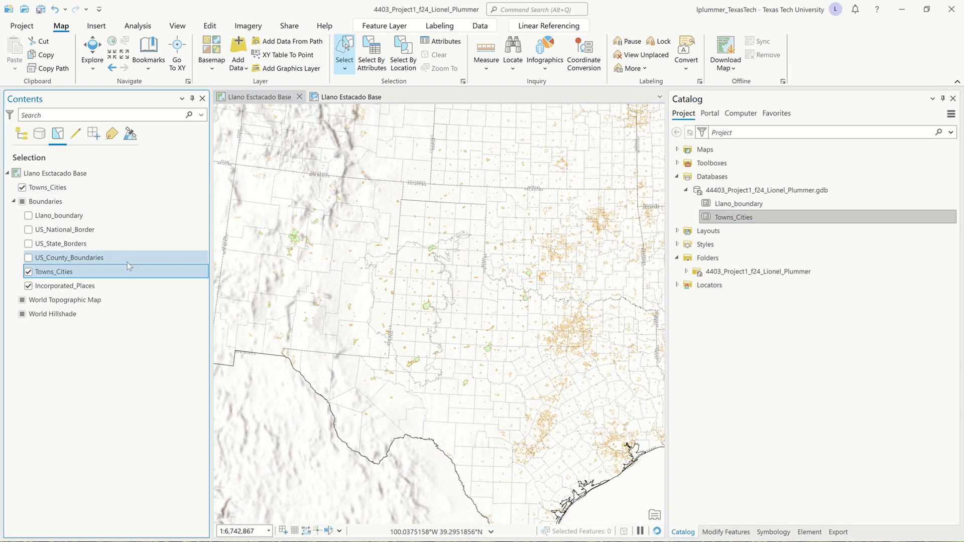
# - Remove the Incorporated_Places layer from the map
pyautogui.click(89, 289)
pyautogui.rightClick(91, 289)
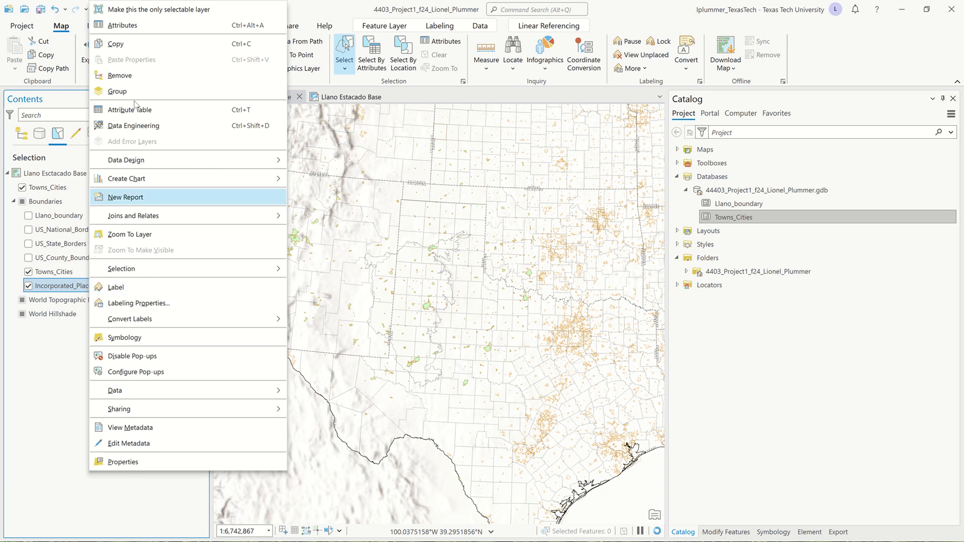
pyautogui.click(133, 77)
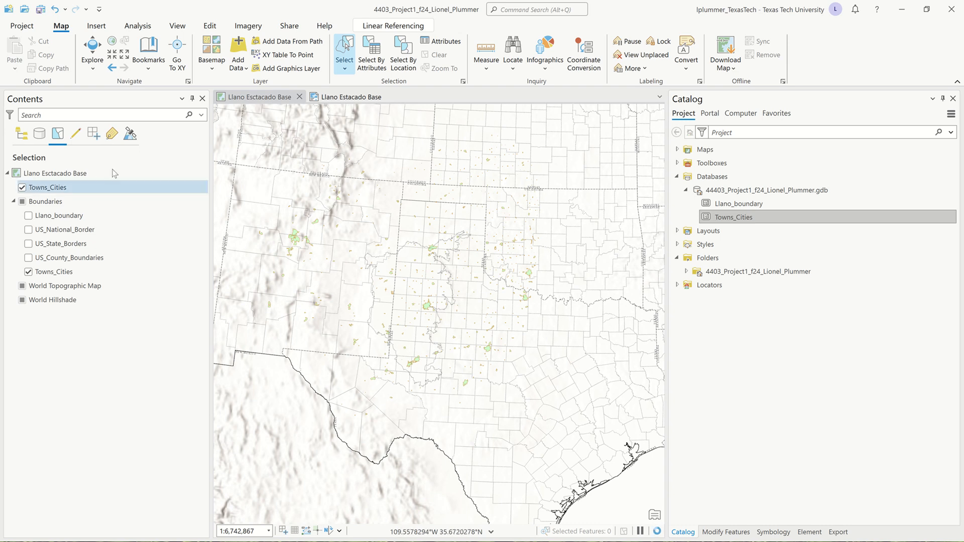
# - In drawing-order view, remove the top-level Towns_Cities duplicate and open the Boundaries copy's symbol gallery
pyautogui.click(21, 134)
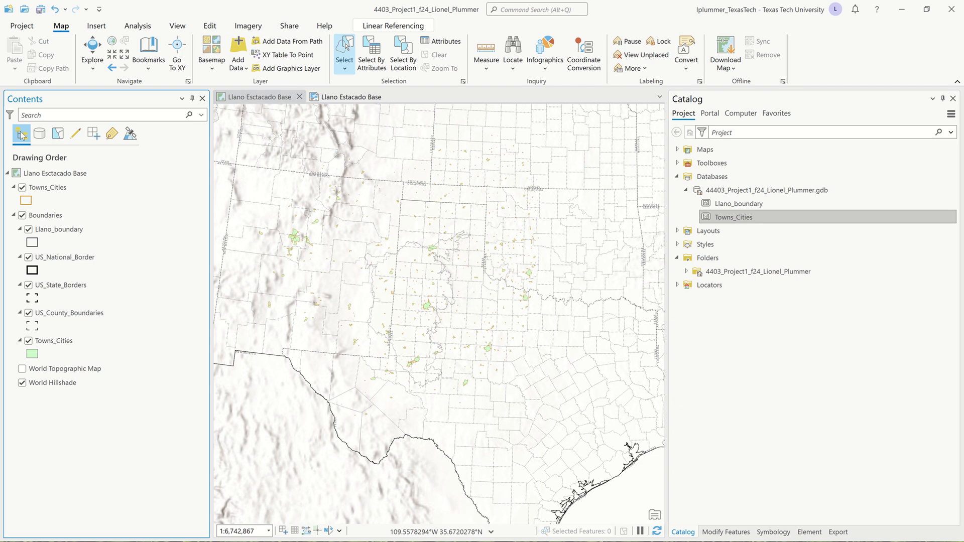
pyautogui.click(58, 342)
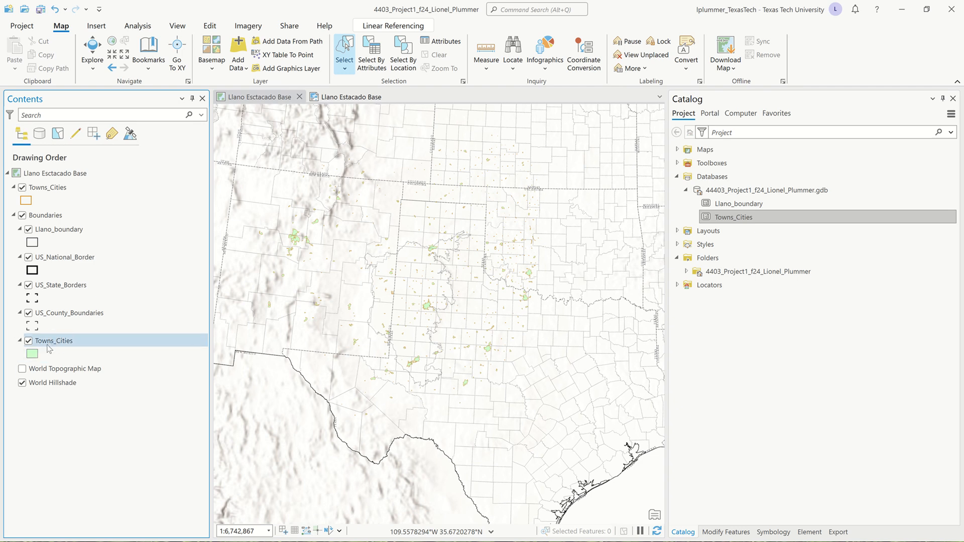
pyautogui.click(55, 190)
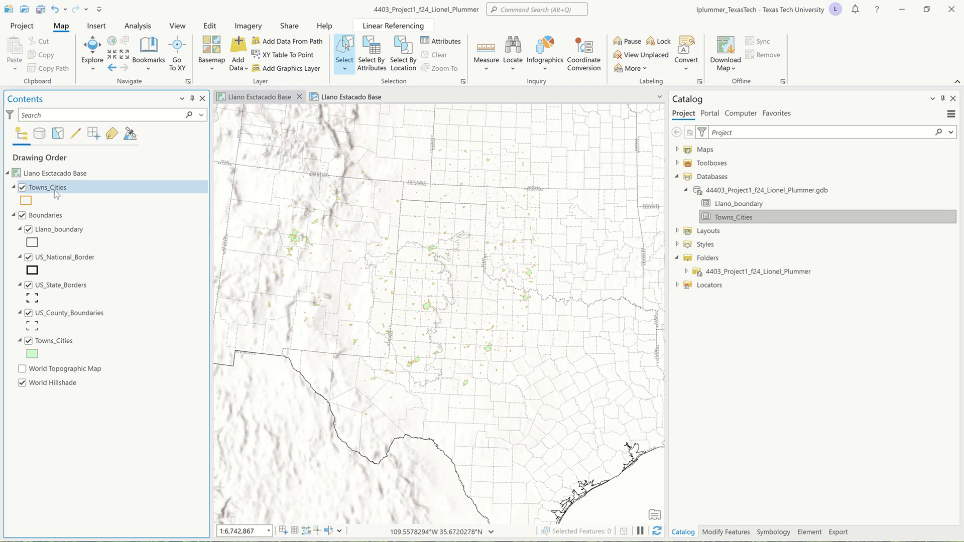
pyautogui.rightClick(56, 194)
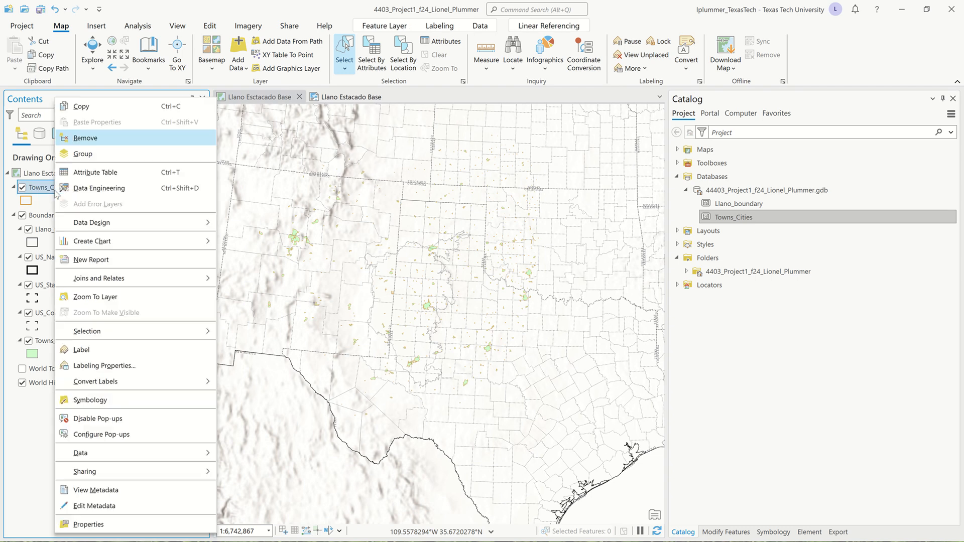
pyautogui.click(86, 138)
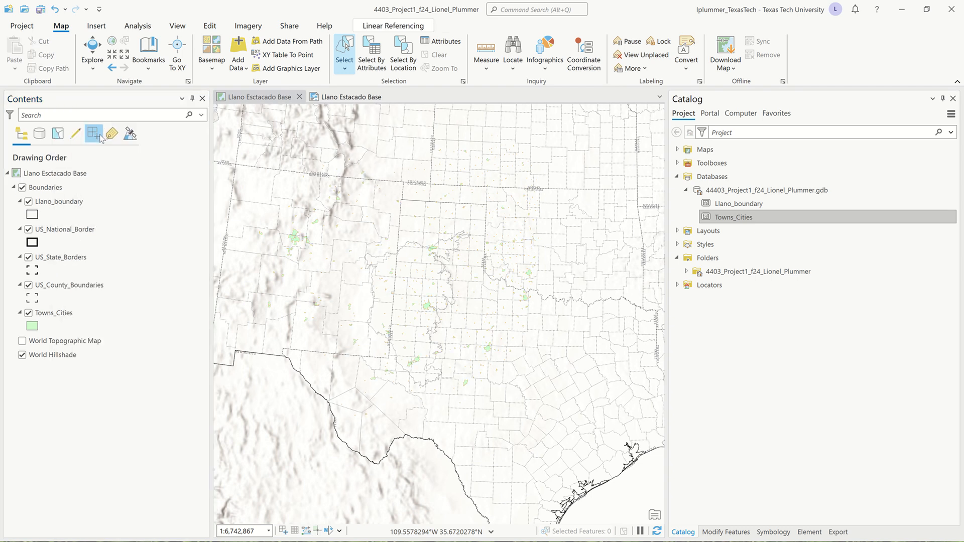
pyautogui.click(31, 326)
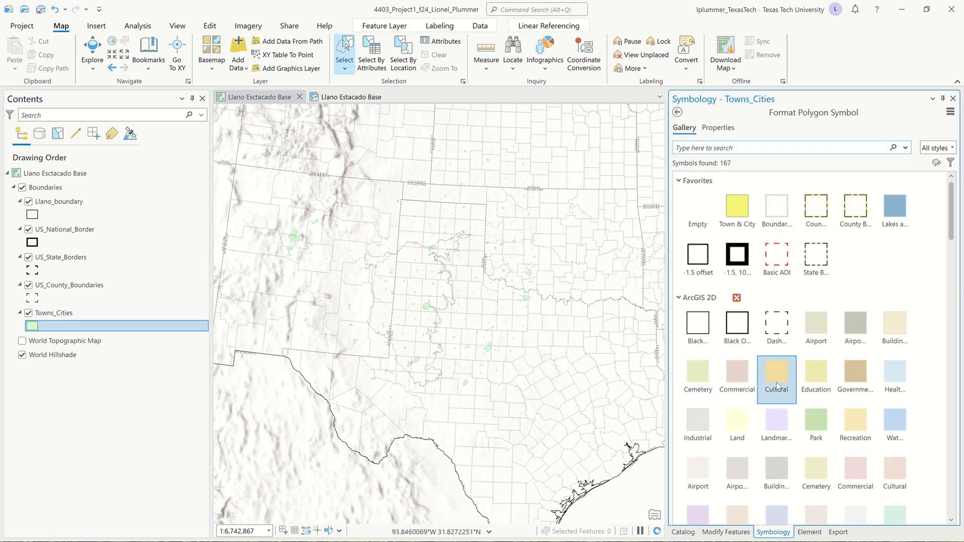
# - Fill the Towns_Cities polygons with the pink Health/Medical symbol
pyautogui.scroll(-3, 776, 383)
pyautogui.scroll(-2, 776, 383)
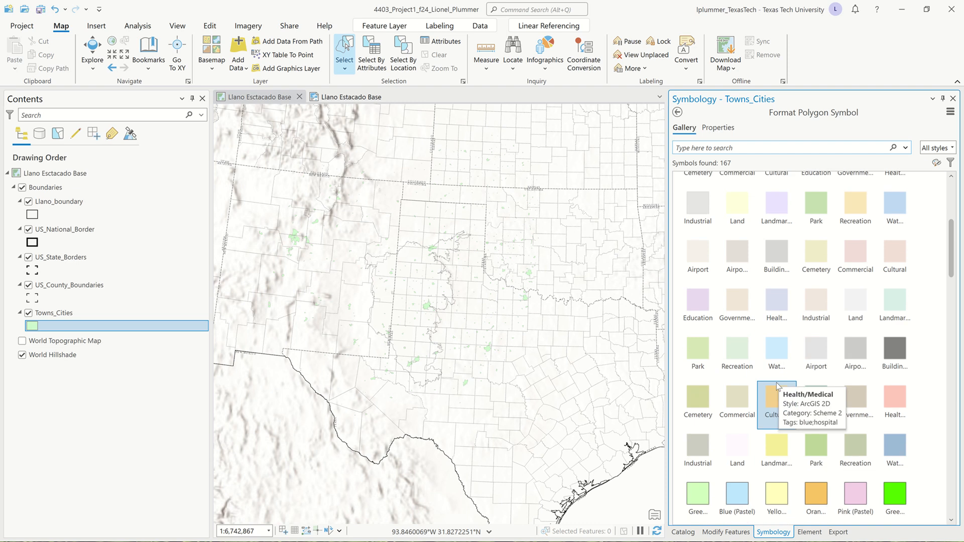
pyautogui.click(896, 393)
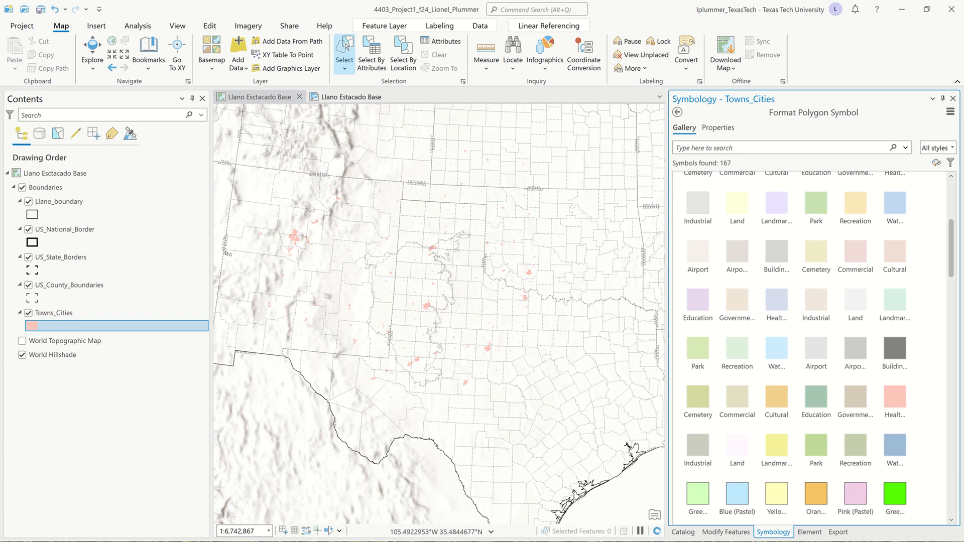
# - Confirm Towns_Cities sits in the Boundaries group and switch to the Llano Estacado Base layout
pyautogui.click(96, 312)
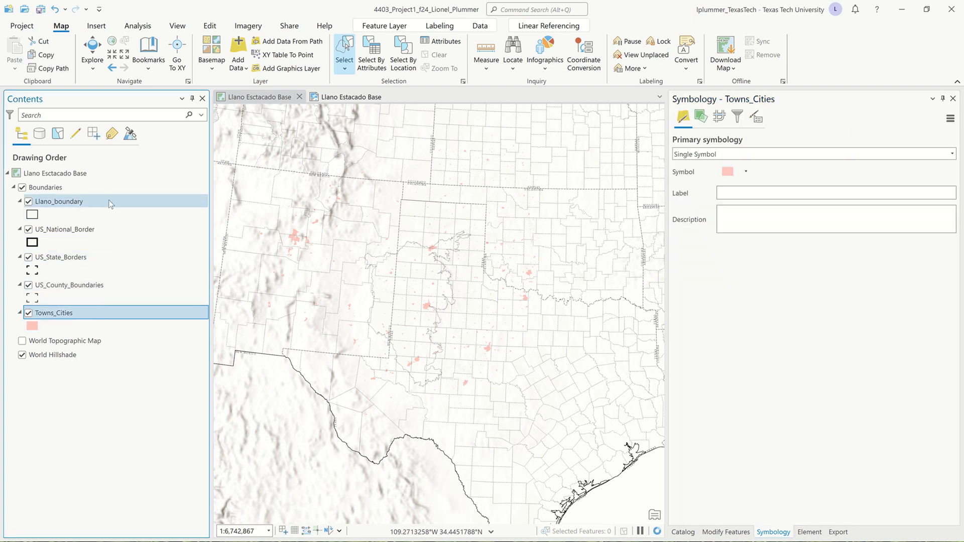
pyautogui.click(13, 187)
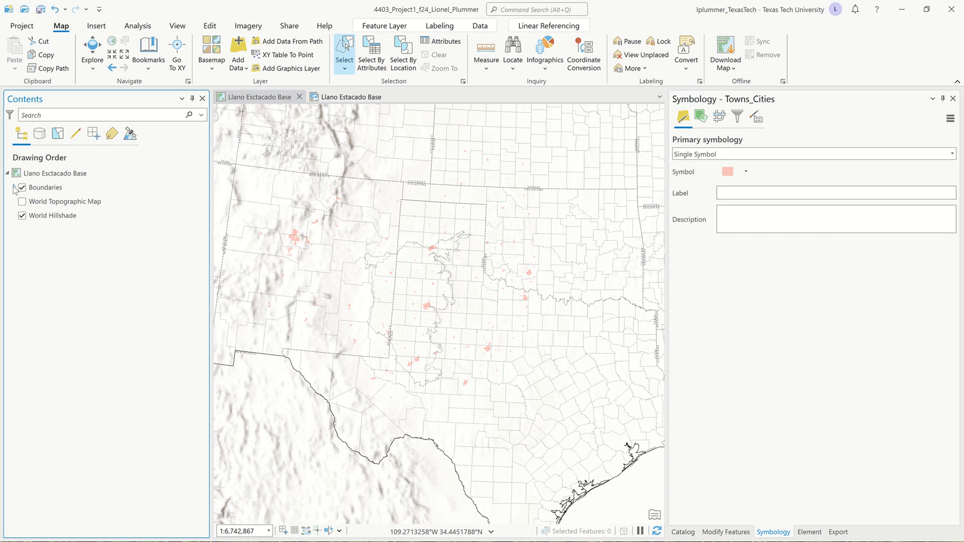
pyautogui.click(14, 187)
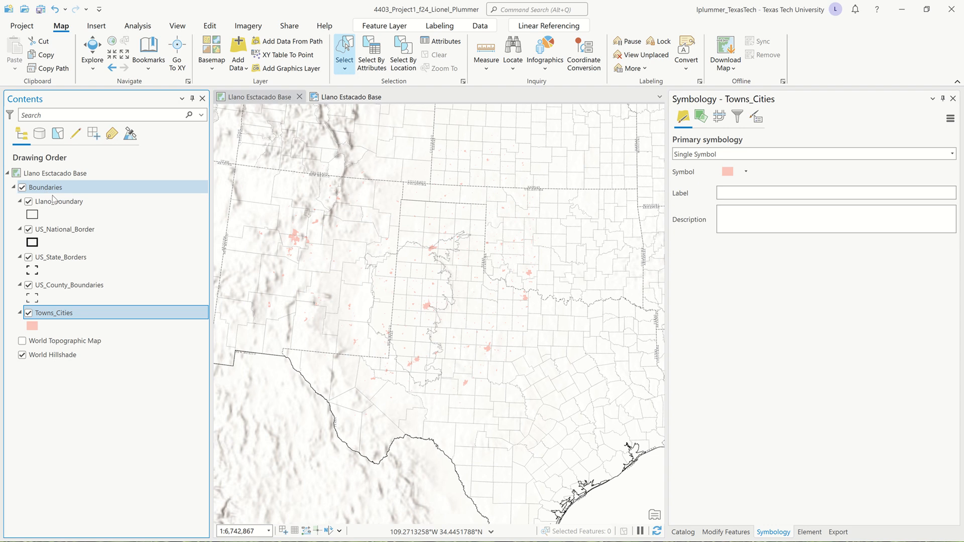
pyautogui.click(330, 99)
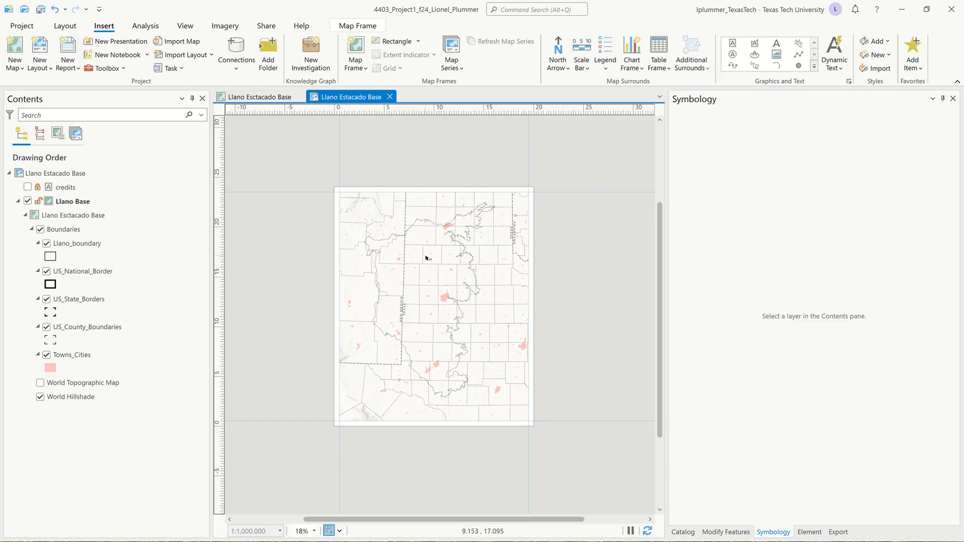
# - Select Towns_Cities in the layout map and show its labeling settings (Name field, Arial 10 pt)
pyautogui.scroll(2, 428, 259)
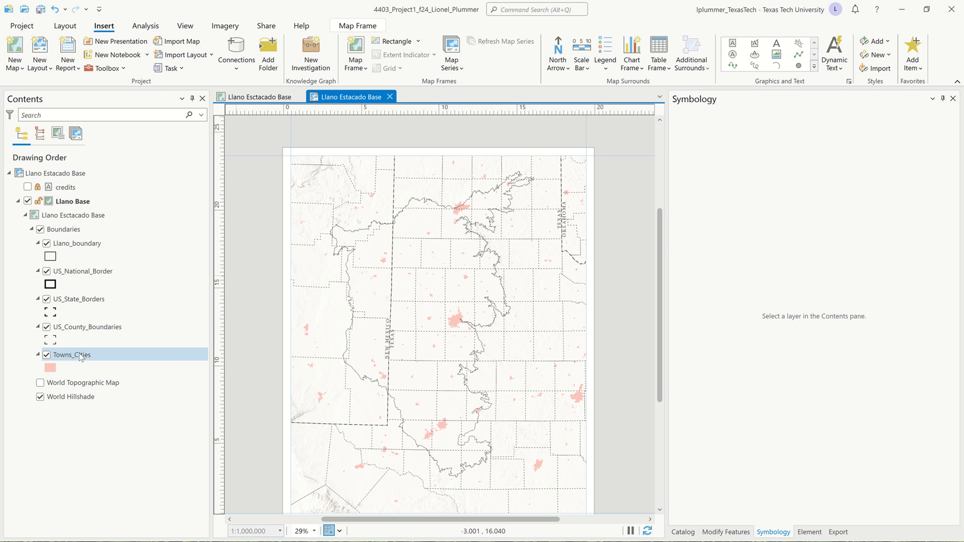
pyautogui.click(80, 355)
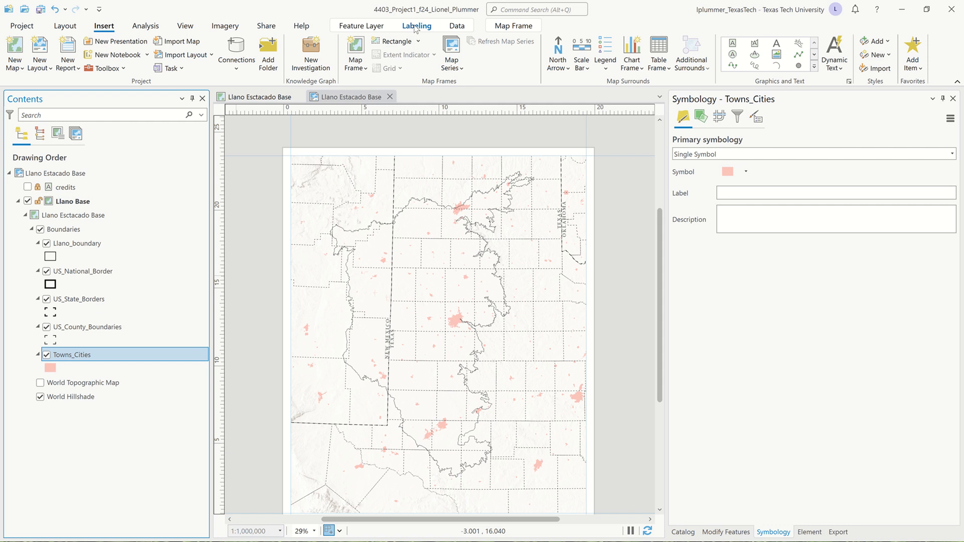
pyautogui.click(416, 26)
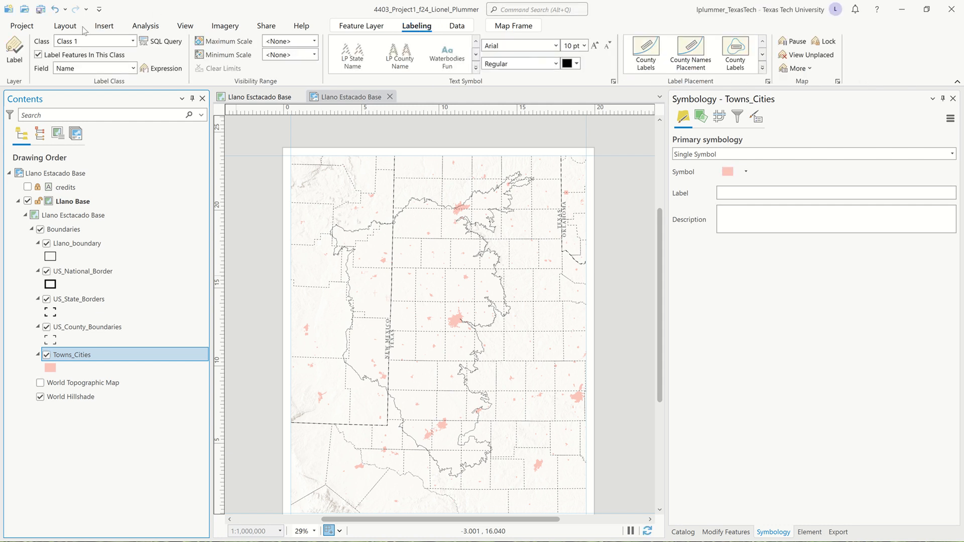
pyautogui.click(15, 47)
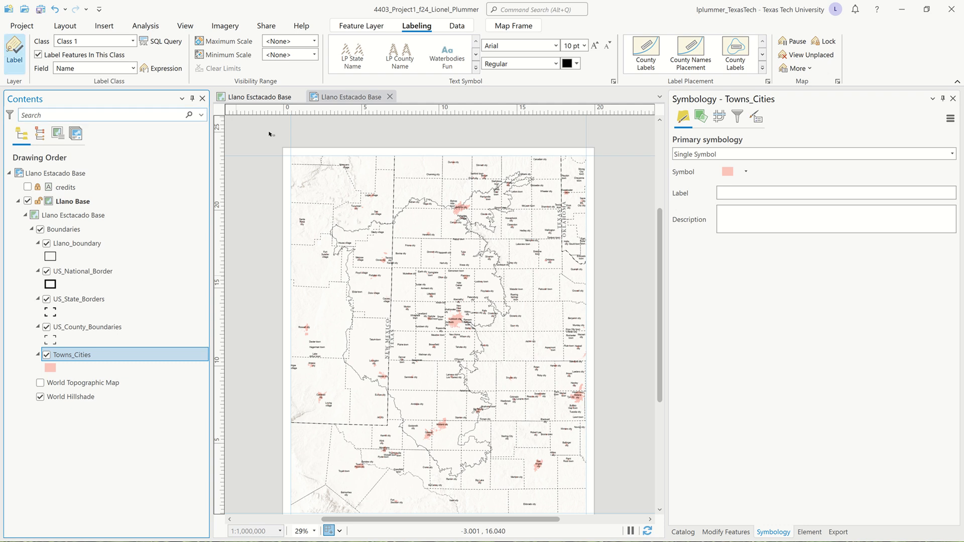
pyautogui.scroll(4, 431, 248)
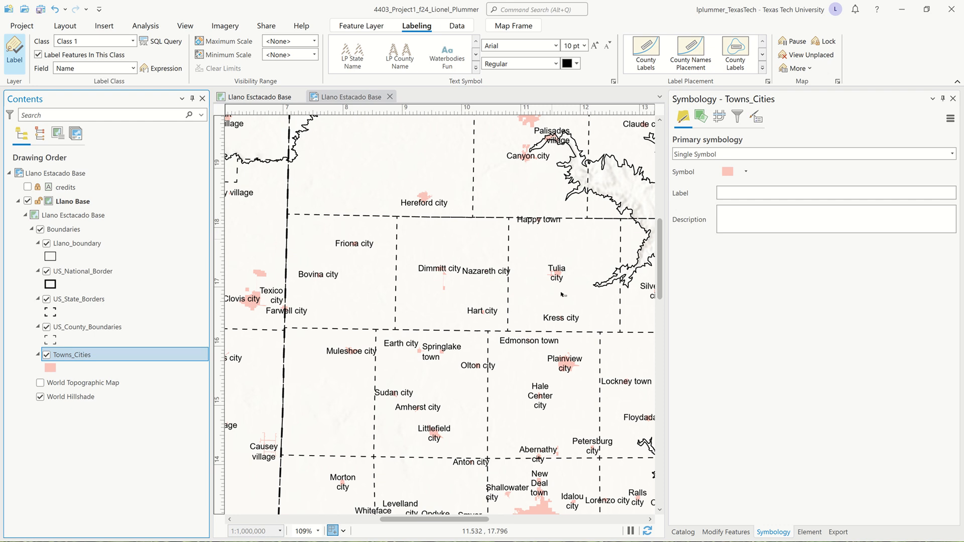
pyautogui.scroll(-2, 424, 242)
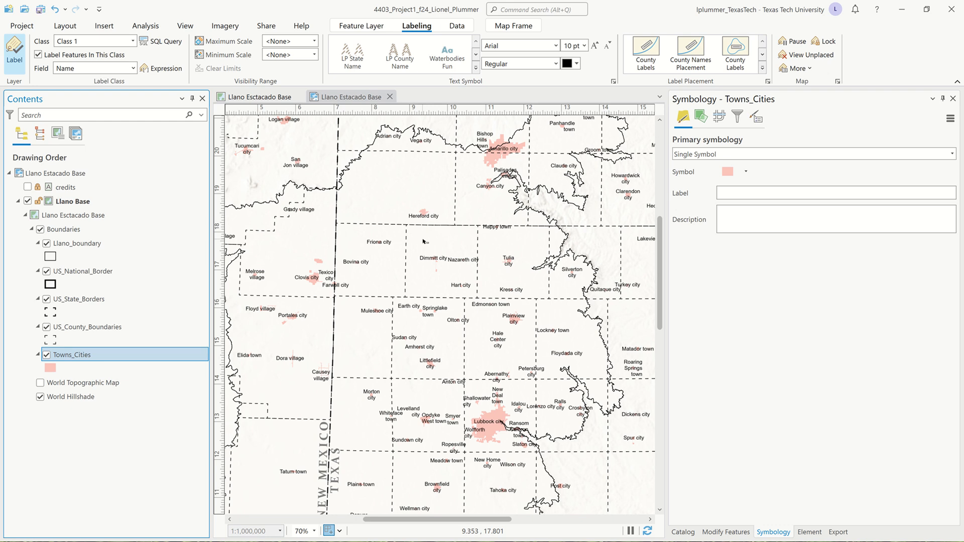
pyautogui.scroll(-2, 424, 241)
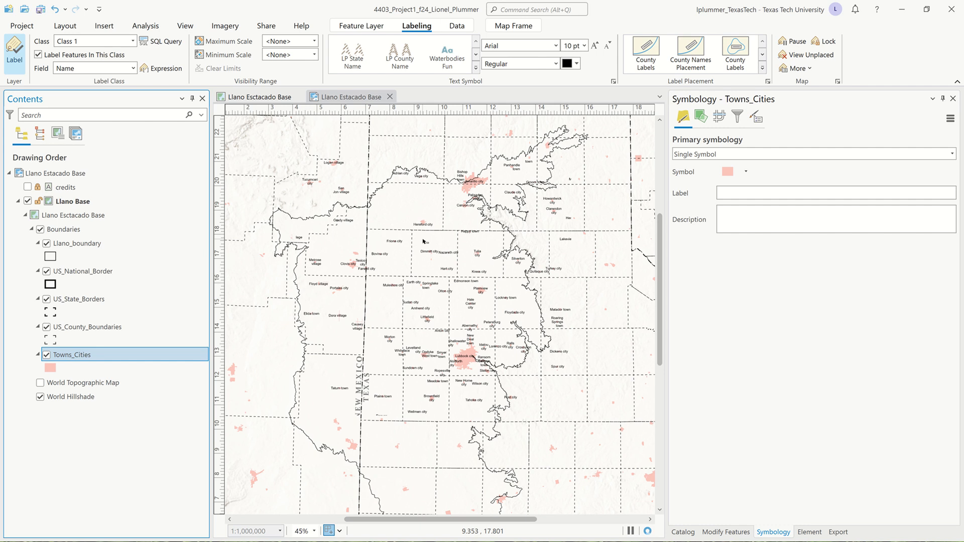
pyautogui.scroll(-2, 423, 242)
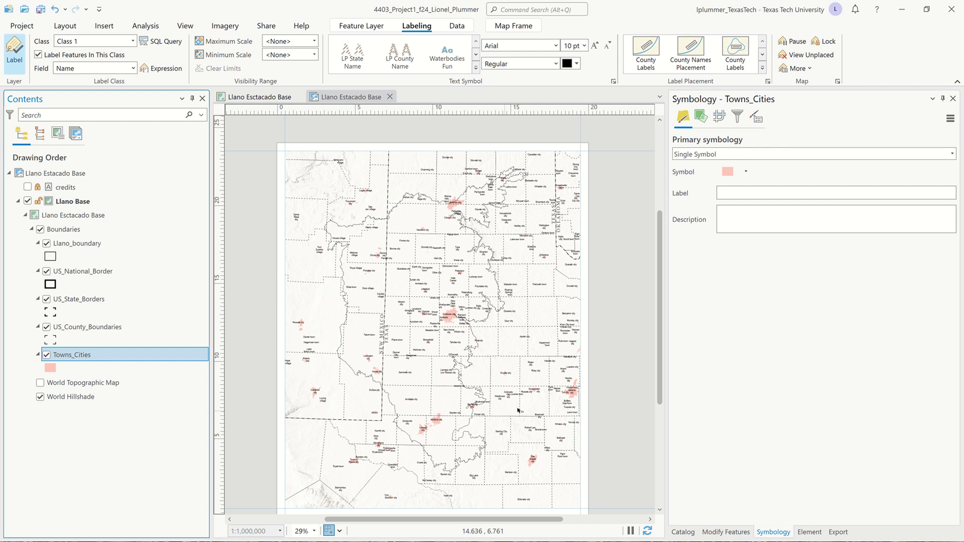
pyautogui.scroll(4, 520, 411)
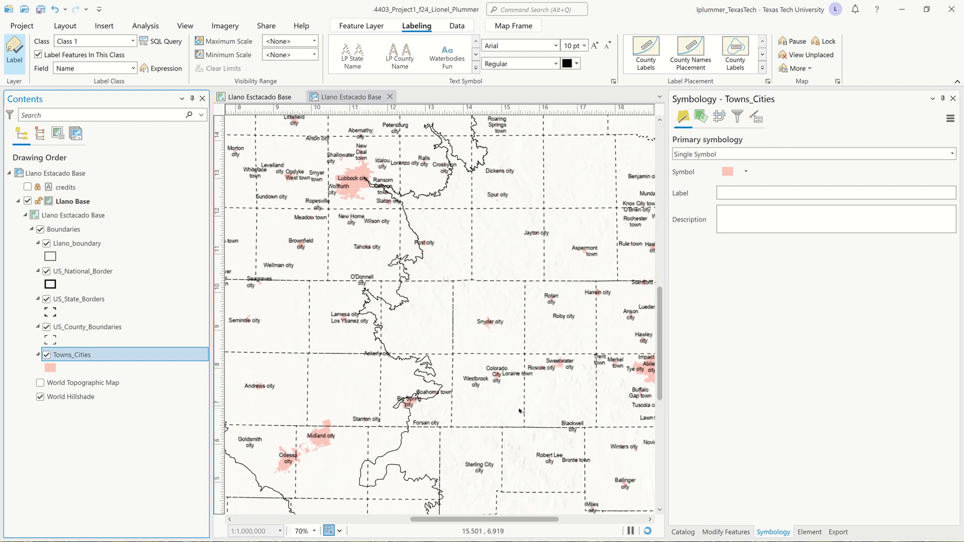
pyautogui.scroll(-2, 520, 410)
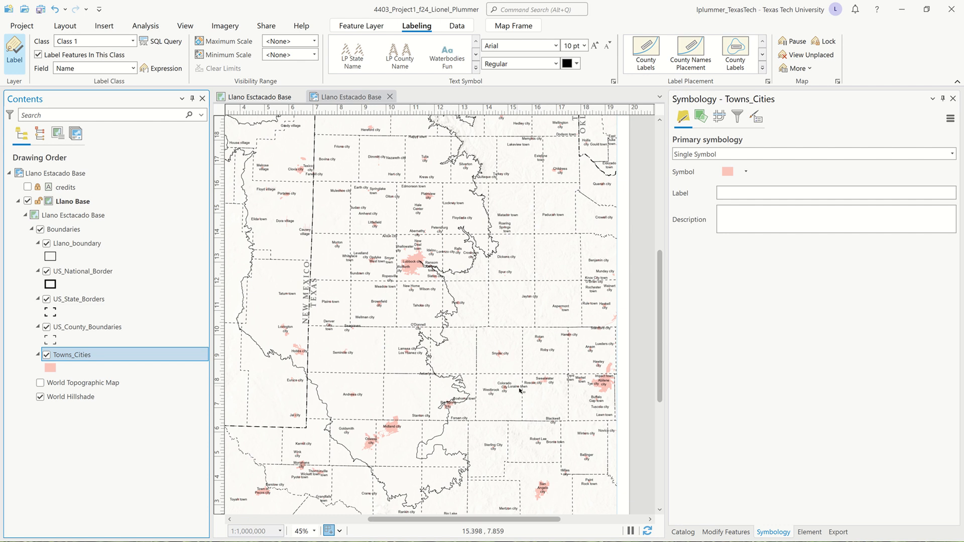
pyautogui.click(15, 50)
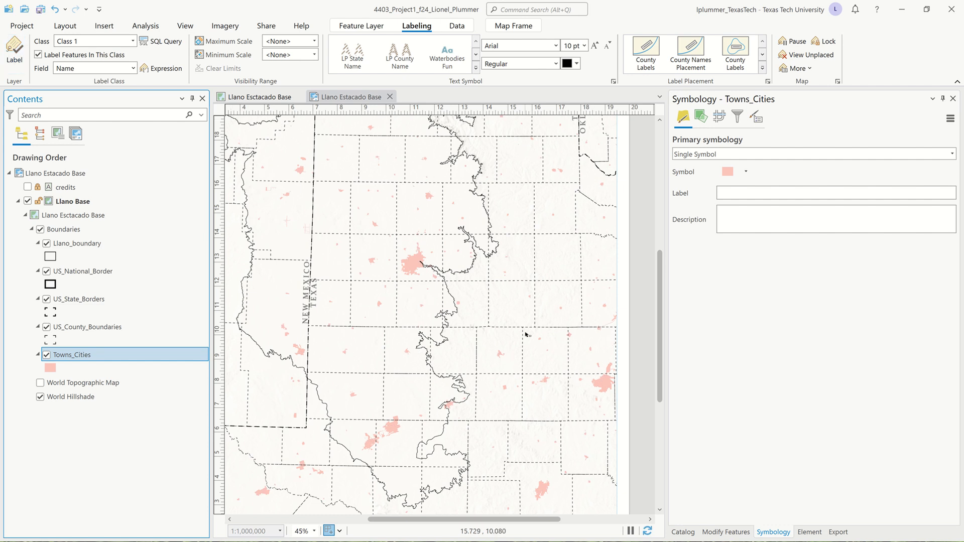
# - Zoom the layout out to 29%, center the whole page, and save the project with Ctrl+S
pyautogui.scroll(-2, 526, 334)
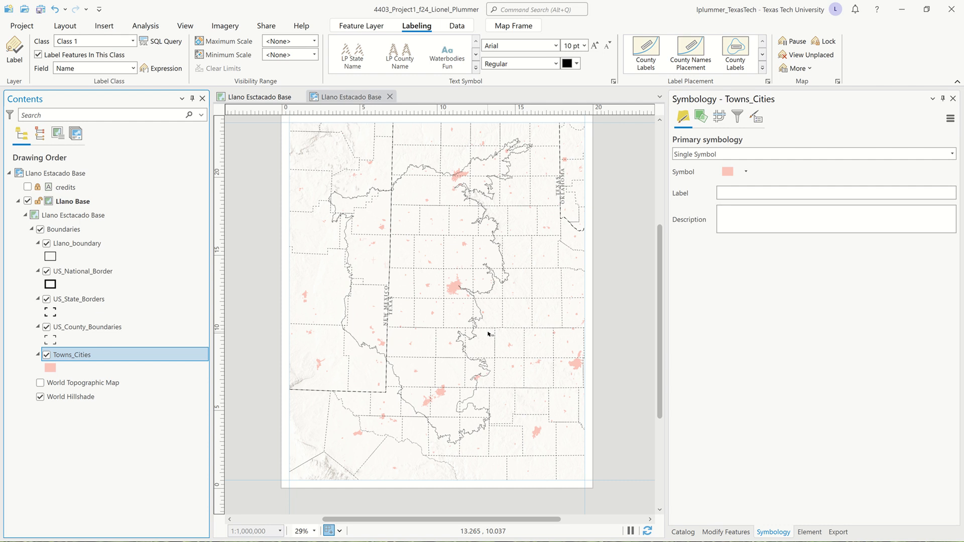
pyautogui.moveTo(488, 333); pyautogui.dragTo(493, 337)
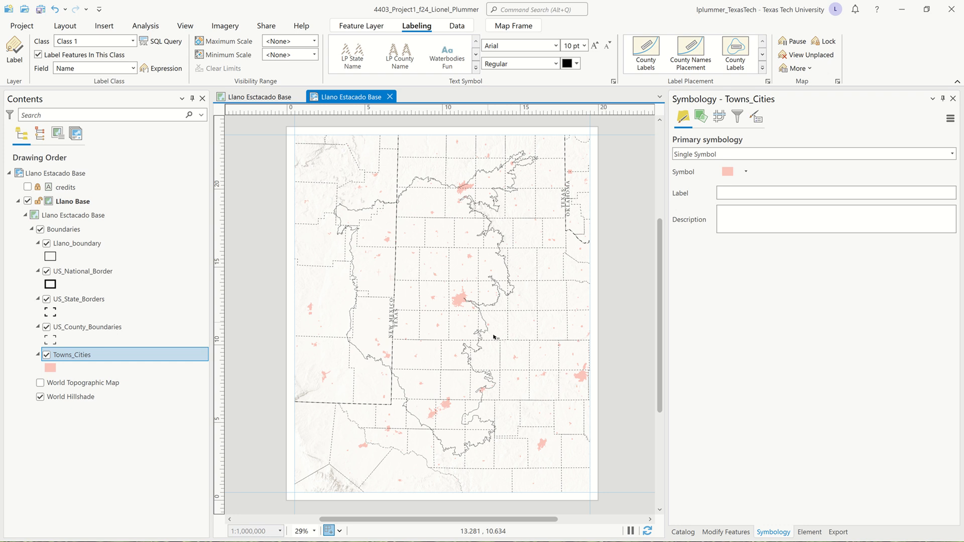
pyautogui.hotkey('ctrl', 's')
pyautogui.moveTo(630, 6)
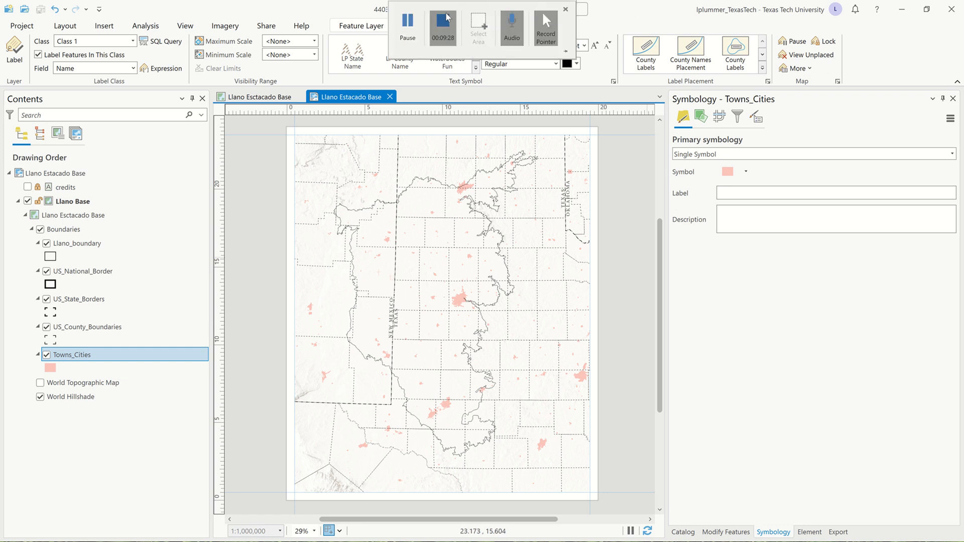